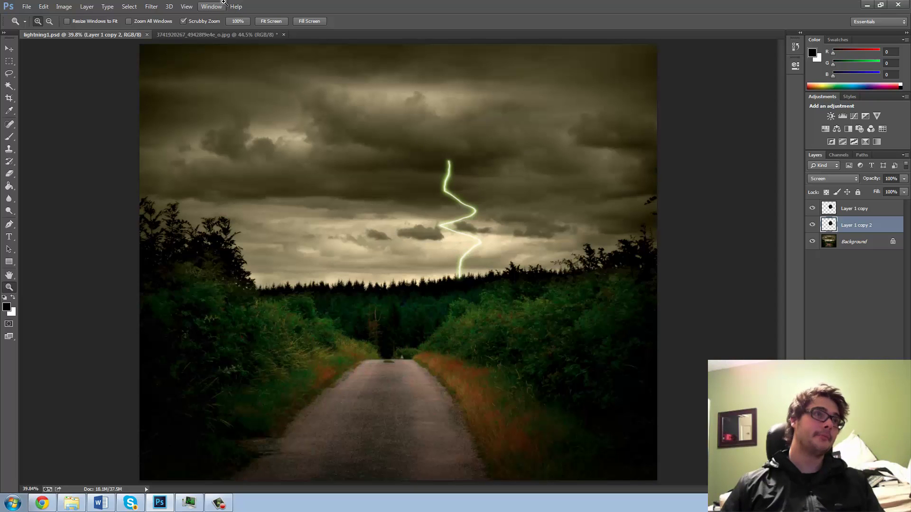
# In the untouched road photo document, draw a tall freehand Lasso selection from the clouds down past the treeline and shift it slightly up and left.
pyautogui.hotkey('ctrl', '+')
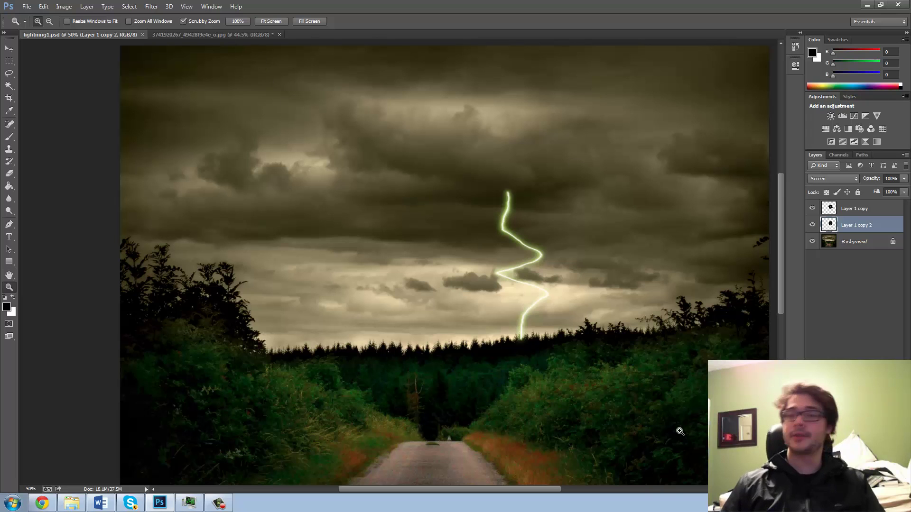
pyautogui.click(181, 35)
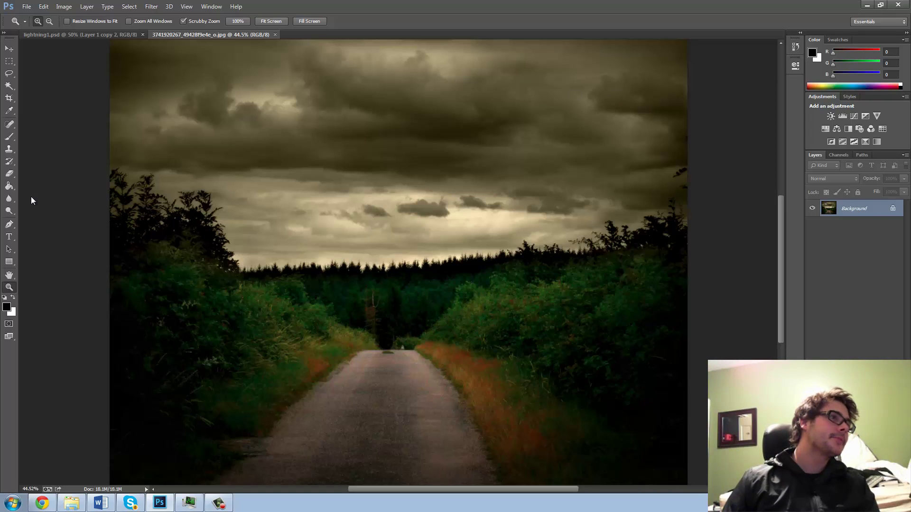
pyautogui.click(9, 74)
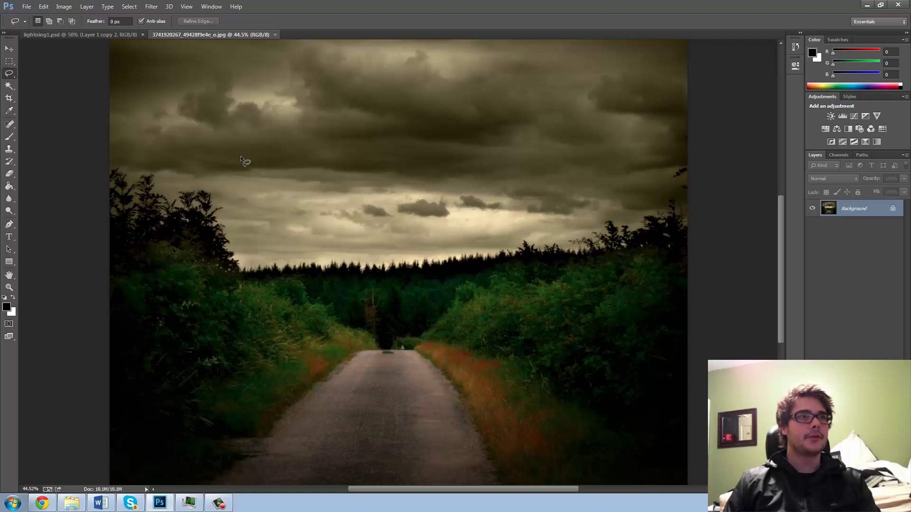
pyautogui.moveTo(283, 154)
pyautogui.mouseDown()
pyautogui.moveTo(314, 203)
pyautogui.moveTo(314, 282)
pyautogui.mouseUp()
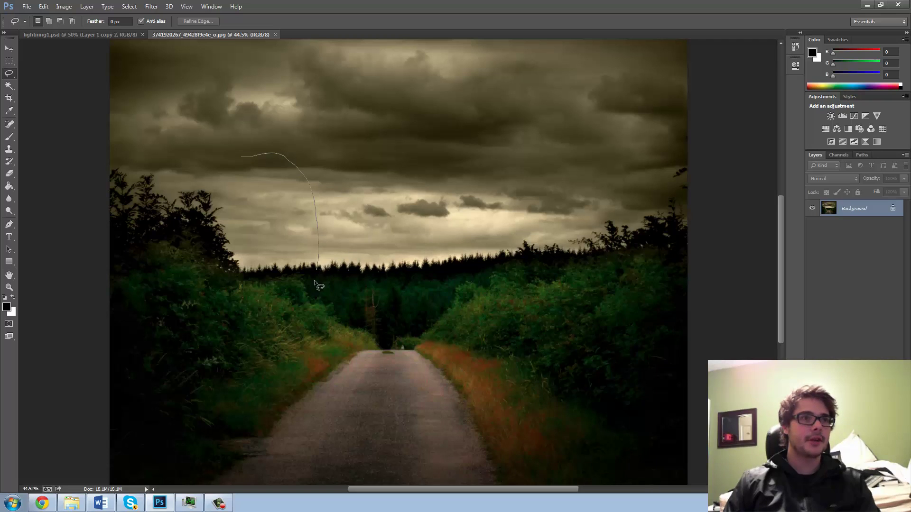
pyautogui.moveTo(292, 332)
pyautogui.mouseDown()
pyautogui.moveTo(245, 332)
pyautogui.moveTo(225, 317)
pyautogui.moveTo(230, 221)
pyautogui.mouseUp()
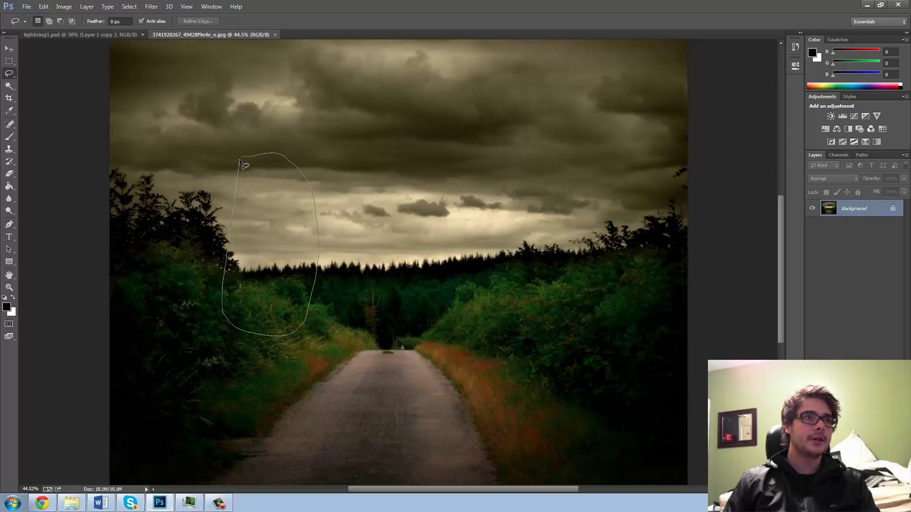
pyautogui.moveTo(241, 158); pyautogui.dragTo(241, 157)
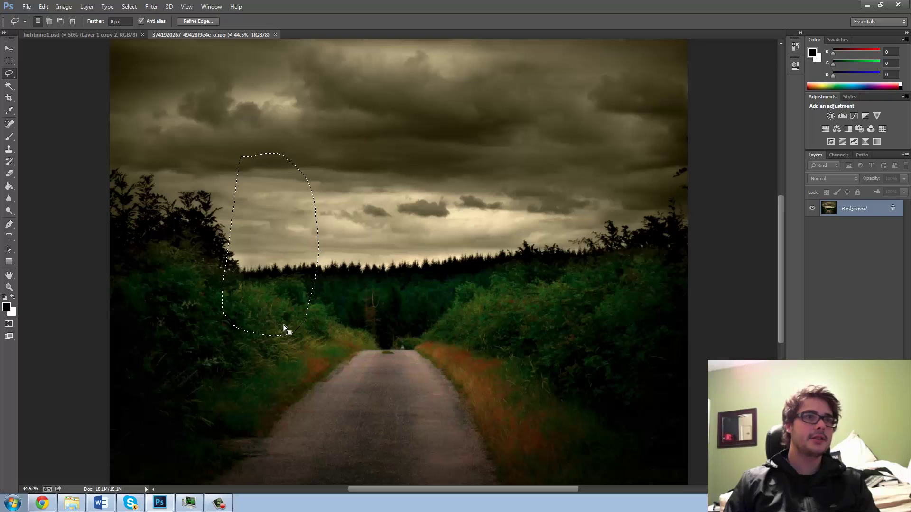
pyautogui.moveTo(266, 275)
pyautogui.mouseDown()
pyautogui.moveTo(255, 251)
pyautogui.moveTo(268, 272)
pyautogui.mouseUp()
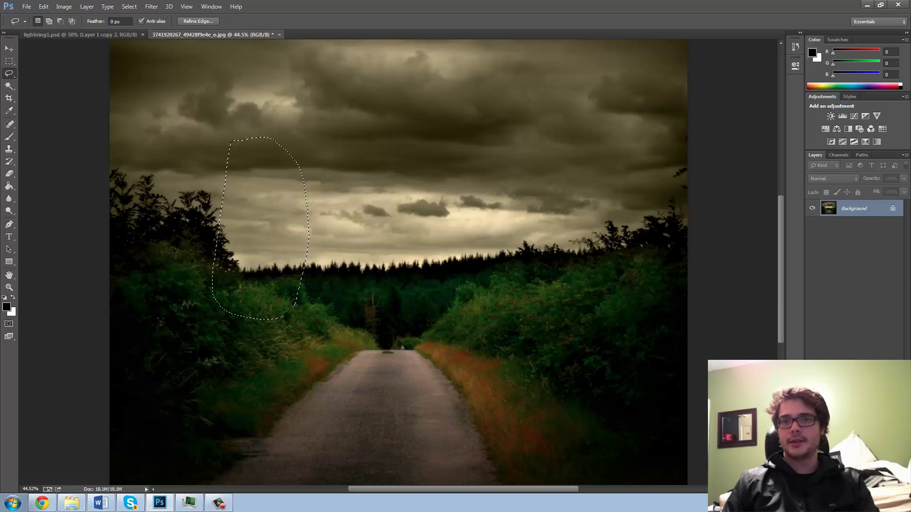
# Create a new layer and fill the lasso selection on it with white.
pyautogui.hotkey('ctrl', 'shift', 'alt', 'n')
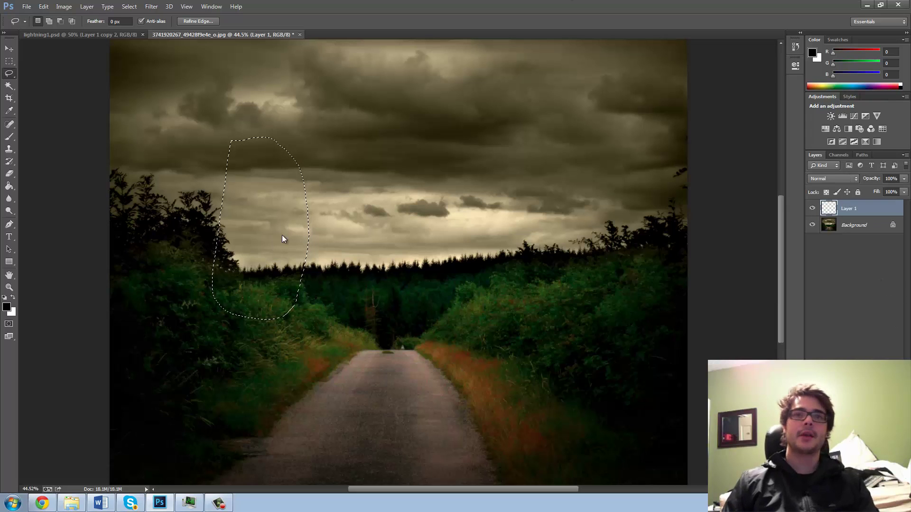
pyautogui.click(9, 187)
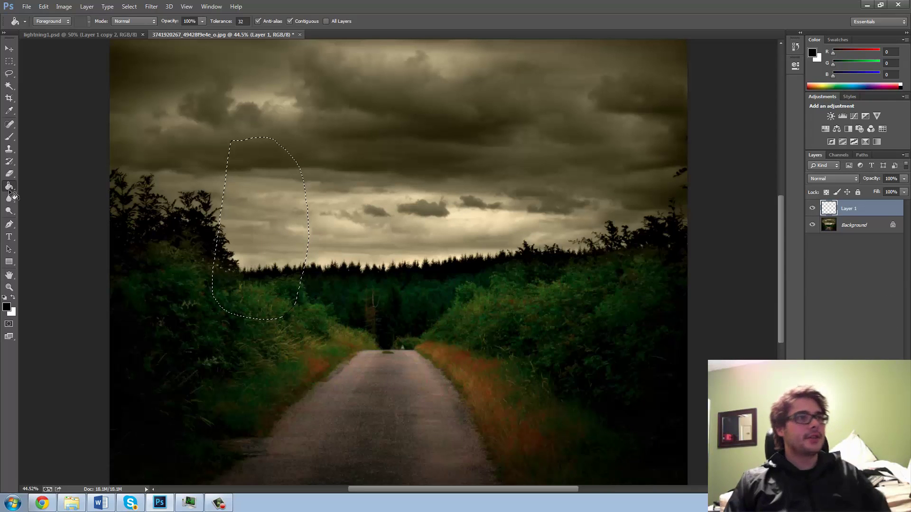
pyautogui.press('x')
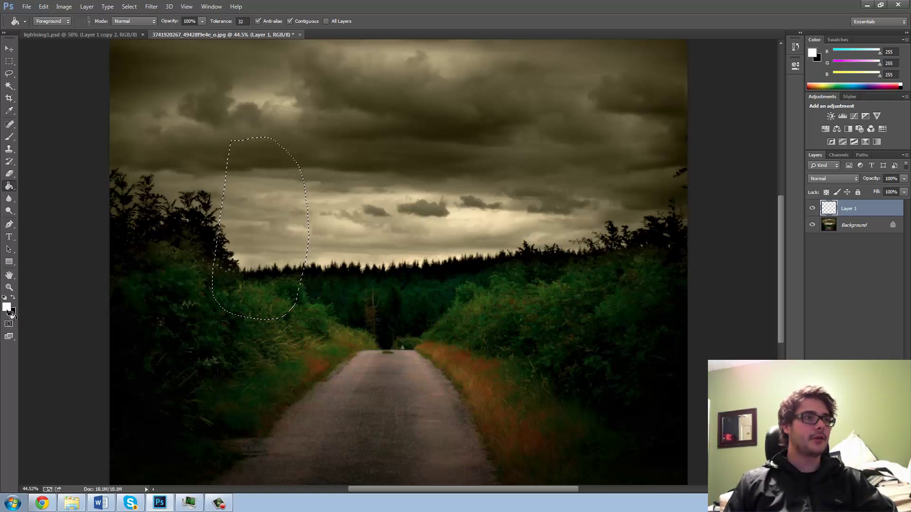
pyautogui.click(261, 209)
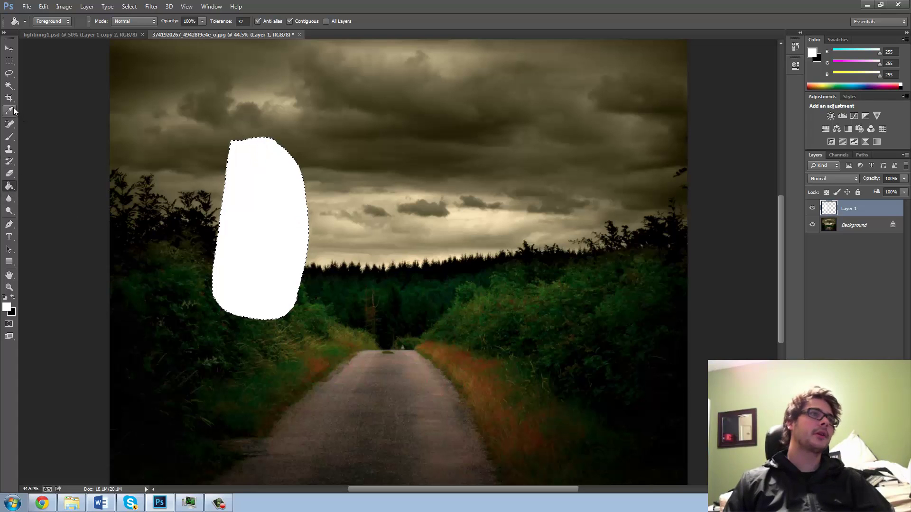
# Set the Brush to a hard round tip at 100% hardness and make black the foreground color.
pyautogui.click(9, 136)
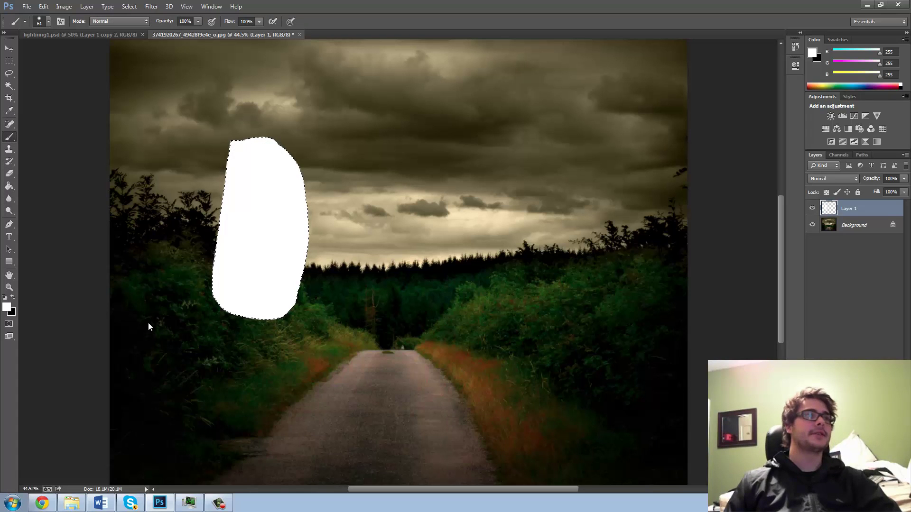
pyautogui.click(48, 21)
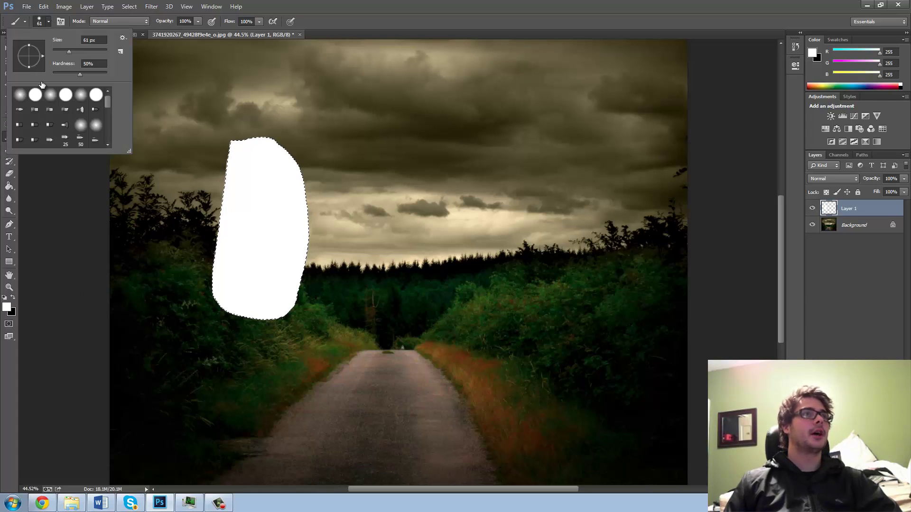
pyautogui.click(35, 97)
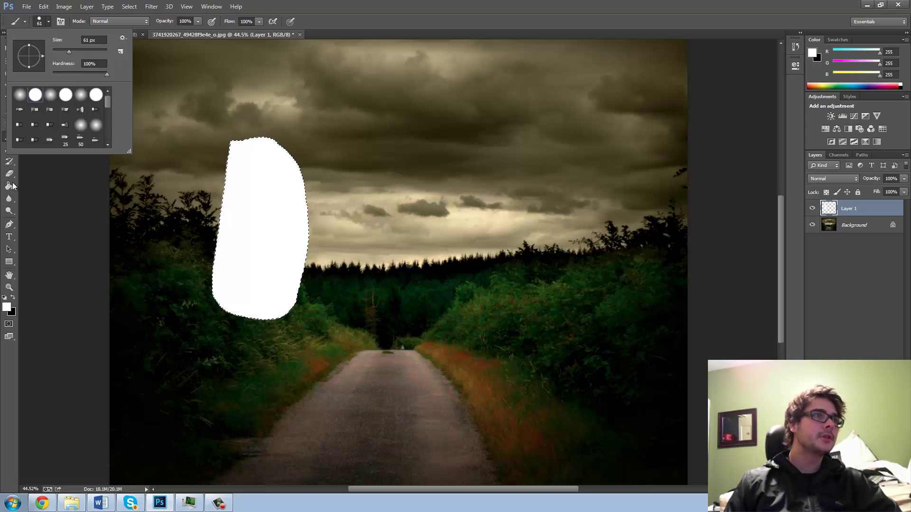
pyautogui.click(52, 232)
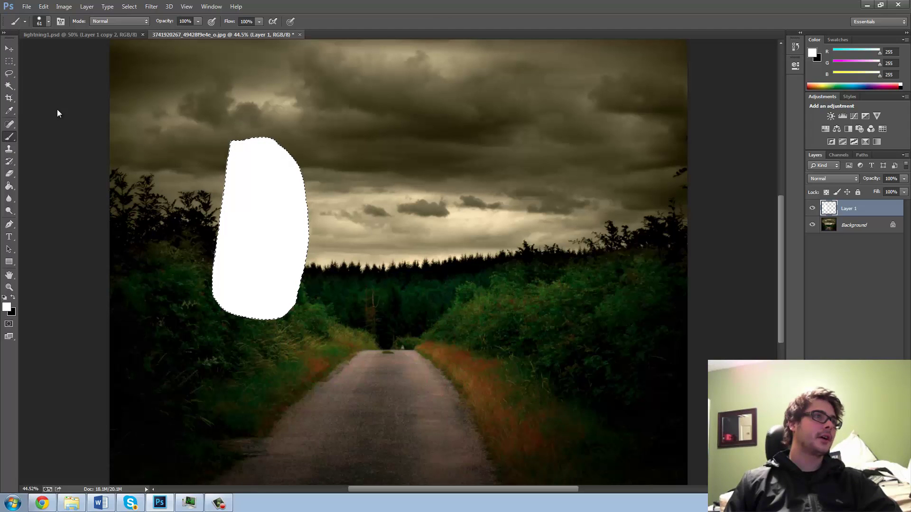
pyautogui.press('x')
pyautogui.press('x')
pyautogui.press('x')
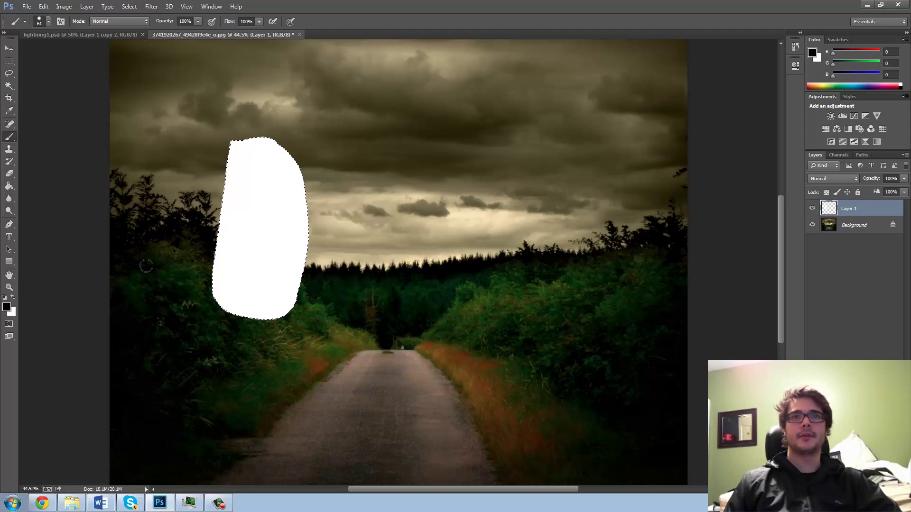
# Paint a black zigzag from top to bottom of the white shape and fill the white area left of it with black.
pyautogui.scroll(1, 238, 185)
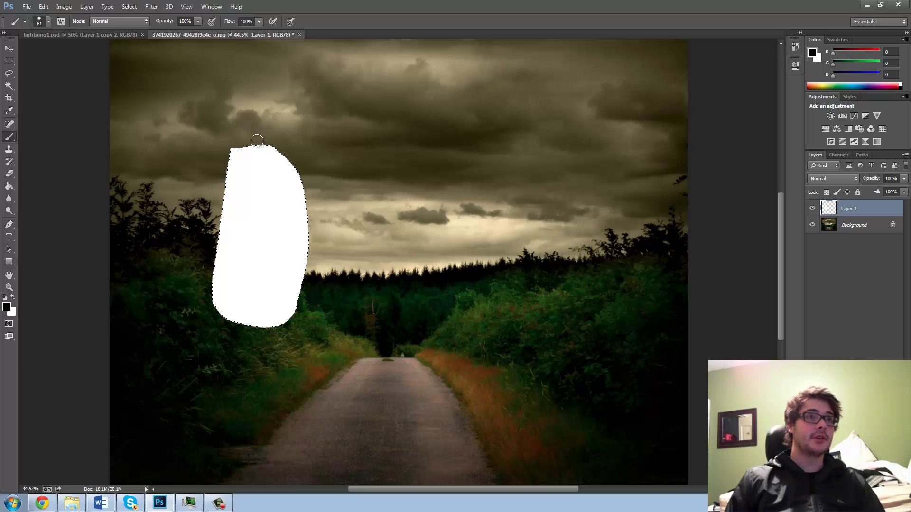
pyautogui.moveTo(256, 140); pyautogui.dragTo(252, 168)
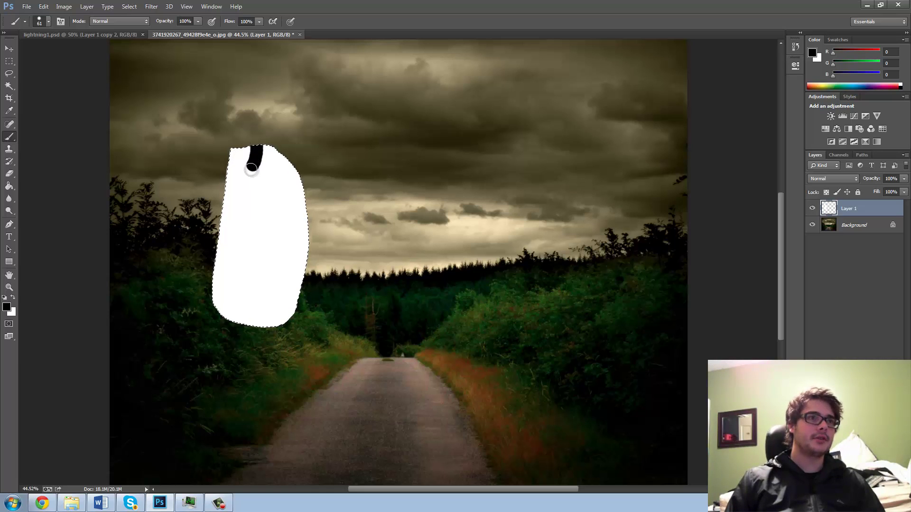
pyautogui.moveTo(273, 202)
pyautogui.mouseDown()
pyautogui.moveTo(284, 209)
pyautogui.moveTo(241, 233)
pyautogui.moveTo(274, 241)
pyautogui.moveTo(243, 261)
pyautogui.moveTo(285, 271)
pyautogui.moveTo(263, 329)
pyautogui.mouseUp()
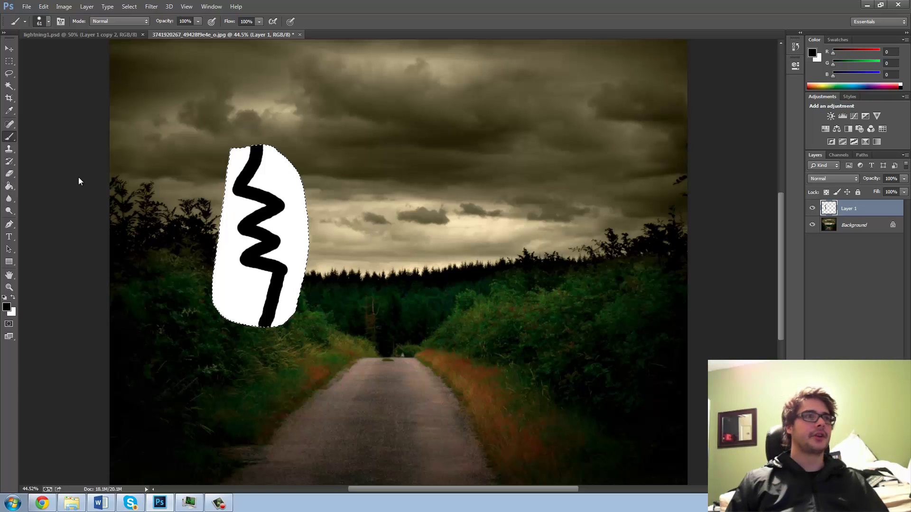
pyautogui.click(9, 186)
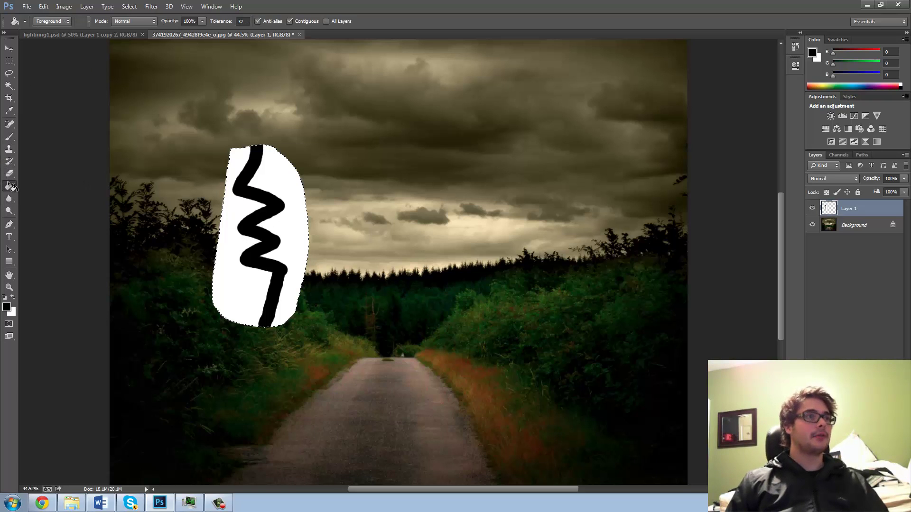
pyautogui.click(228, 273)
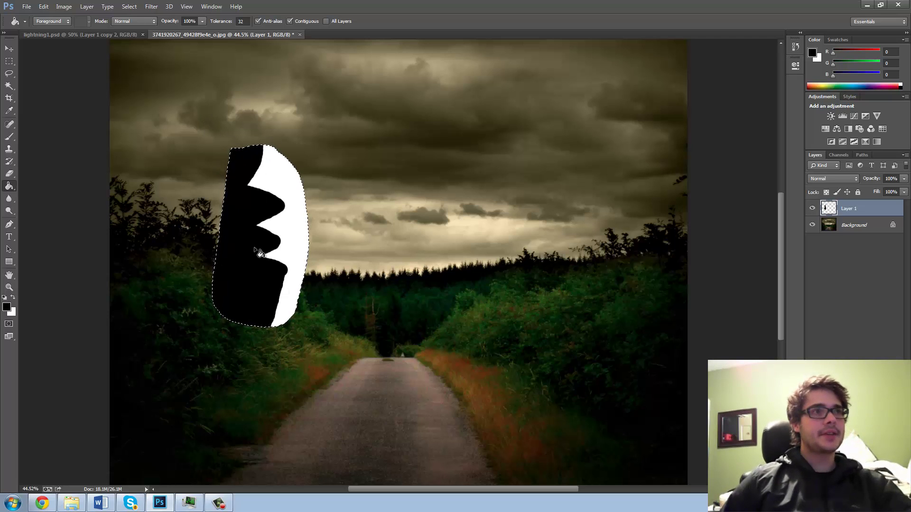
# Apply a Gaussian Blur with a radius of 9.6 pixels to the black-and-white shape.
pyautogui.click(157, 8)
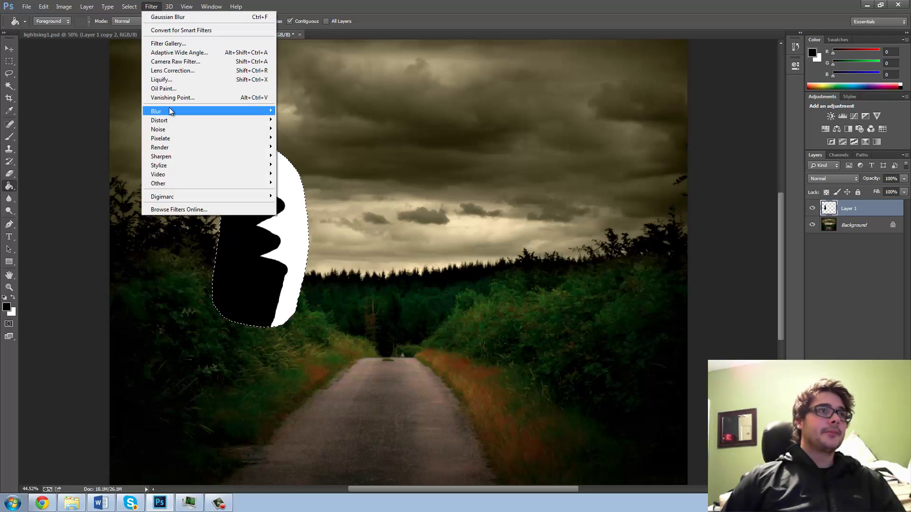
pyautogui.moveTo(169, 111)
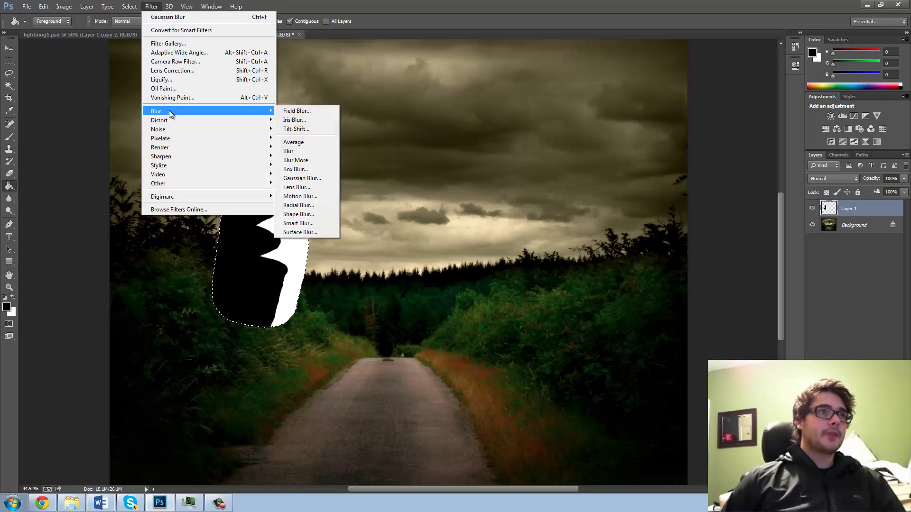
pyautogui.click(321, 179)
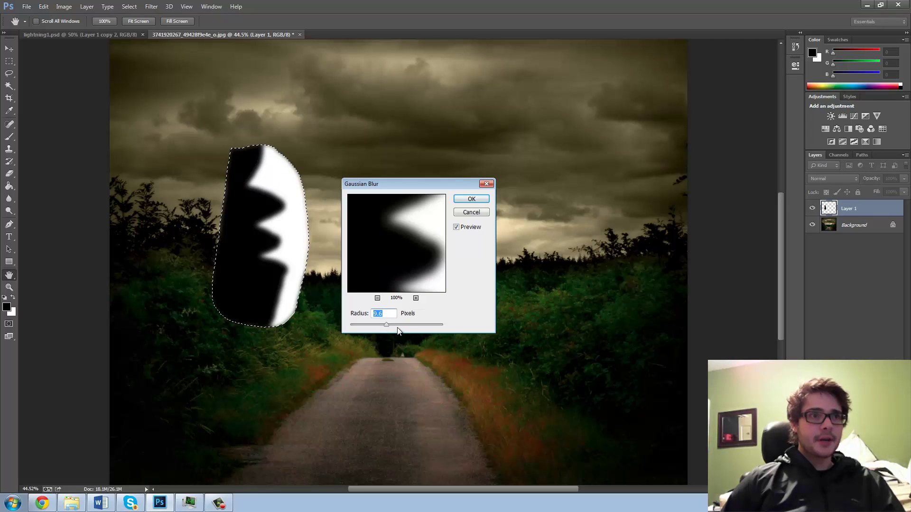
pyautogui.click(377, 298)
pyautogui.click(377, 298)
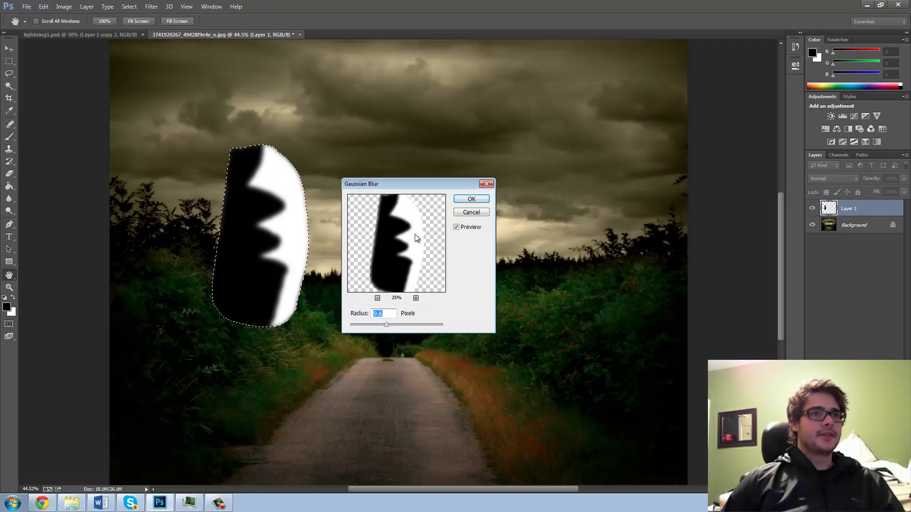
pyautogui.click(416, 298)
pyautogui.click(417, 298)
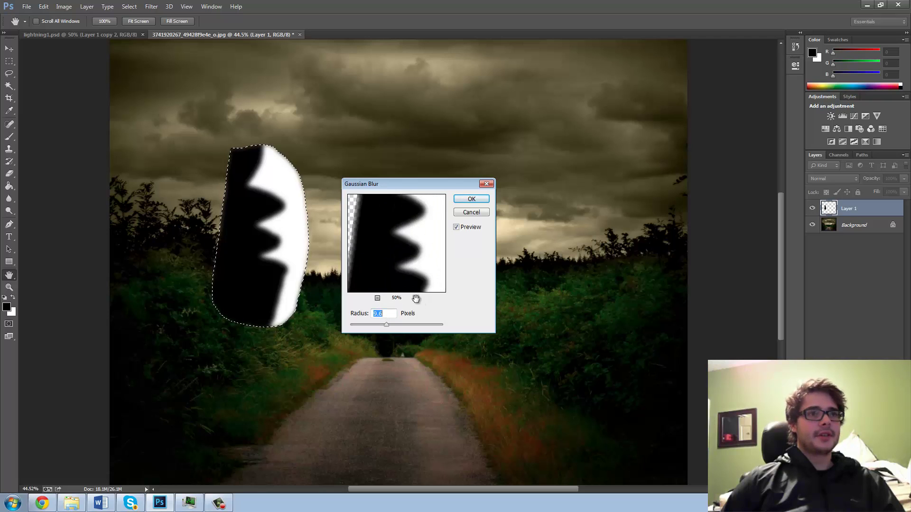
pyautogui.click(416, 298)
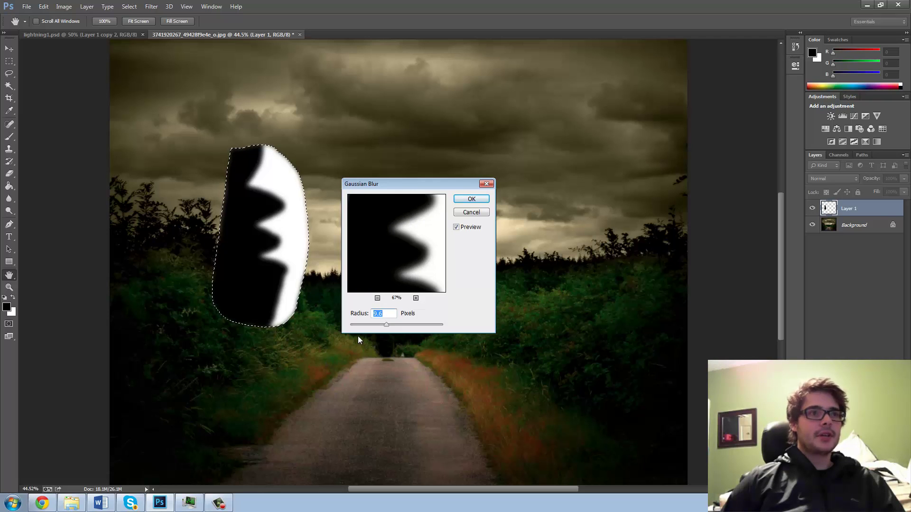
pyautogui.moveTo(354, 323); pyautogui.dragTo(353, 324)
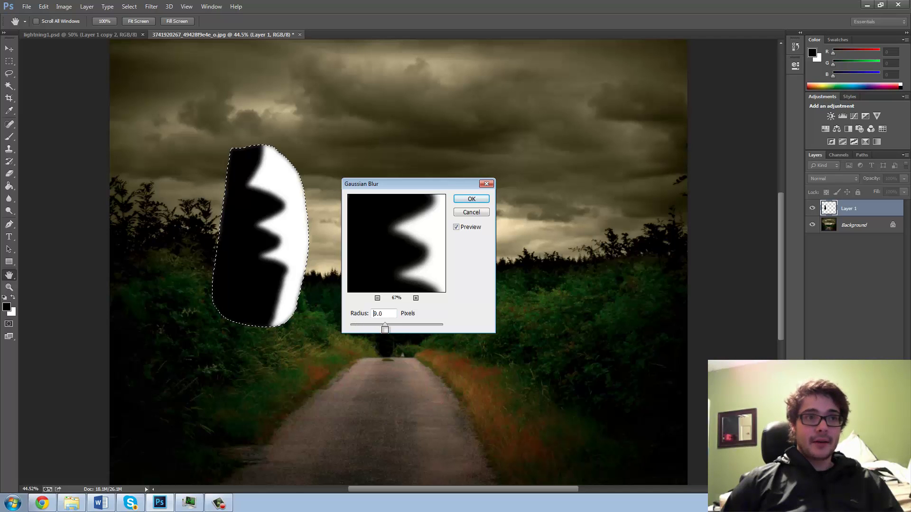
pyautogui.moveTo(387, 327); pyautogui.dragTo(384, 327)
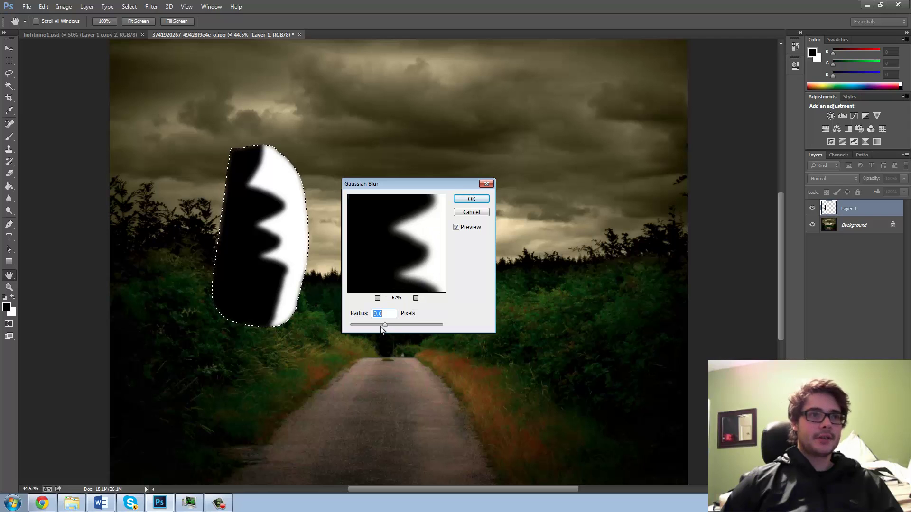
pyautogui.moveTo(385, 325); pyautogui.dragTo(386, 326)
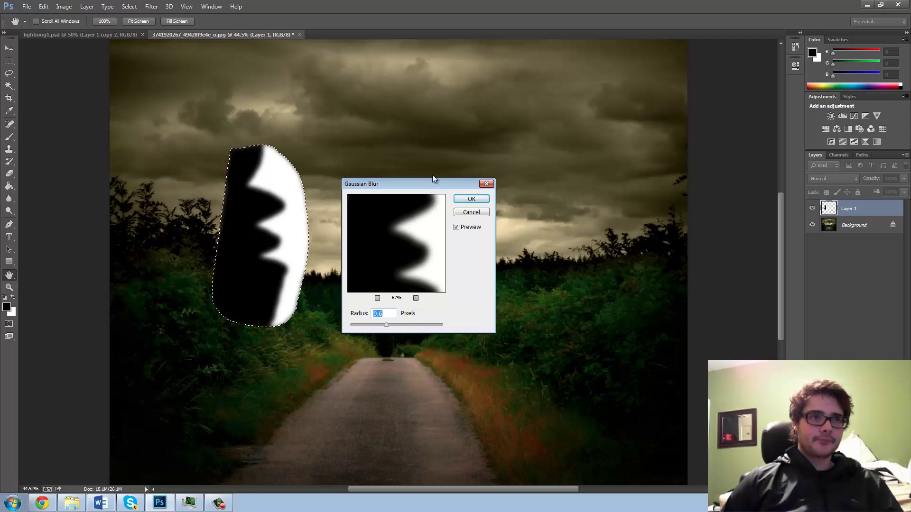
pyautogui.click(471, 199)
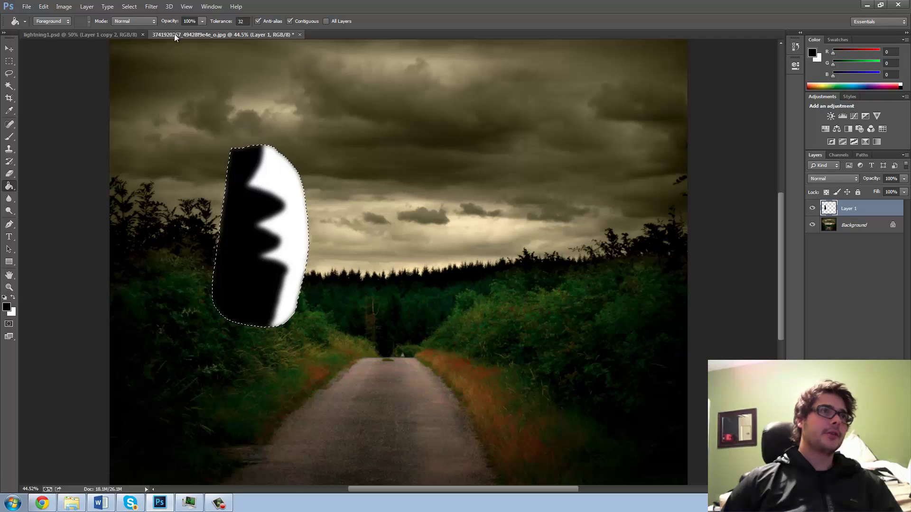
# Render Difference Clouds inside the selected blurred shape on the new layer.
pyautogui.click(157, 7)
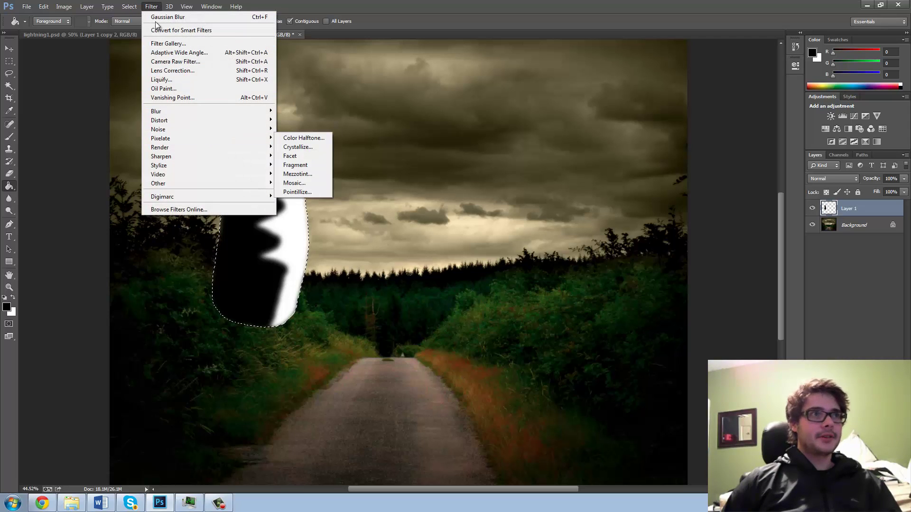
pyautogui.moveTo(197, 150)
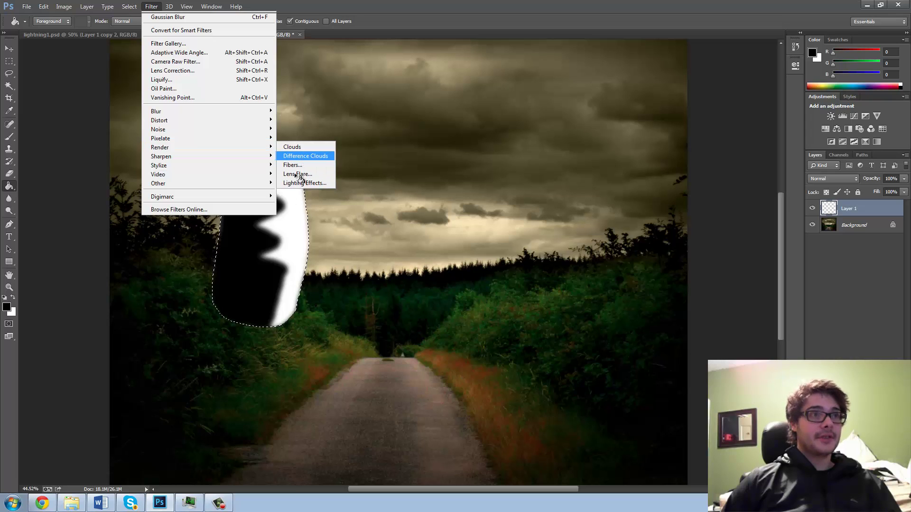
pyautogui.click(302, 158)
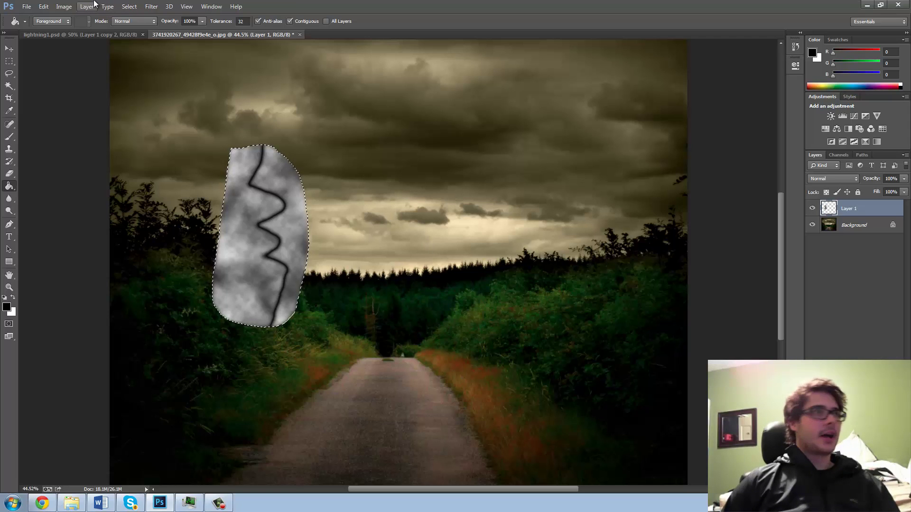
# Invert the clouded shape on Layer 1 so its dark zigzag turns white.
pyautogui.click(93, 5)
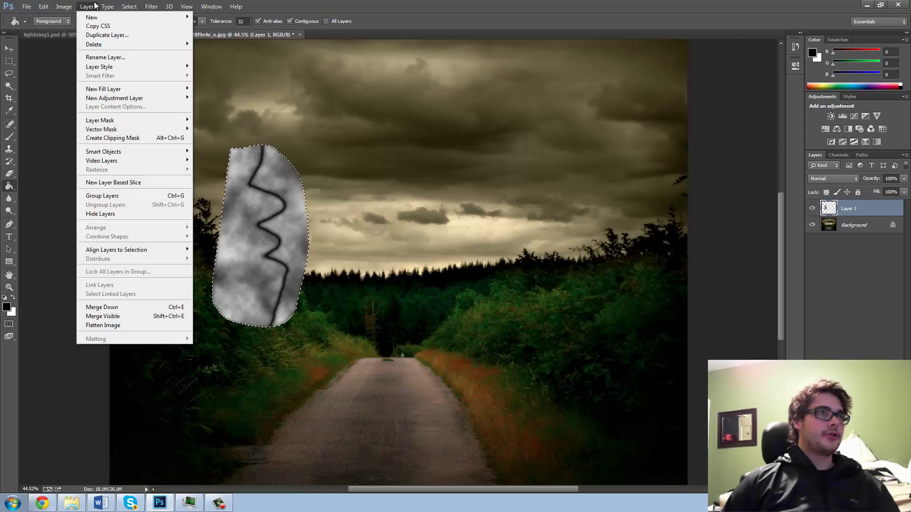
pyautogui.moveTo(64, 6)
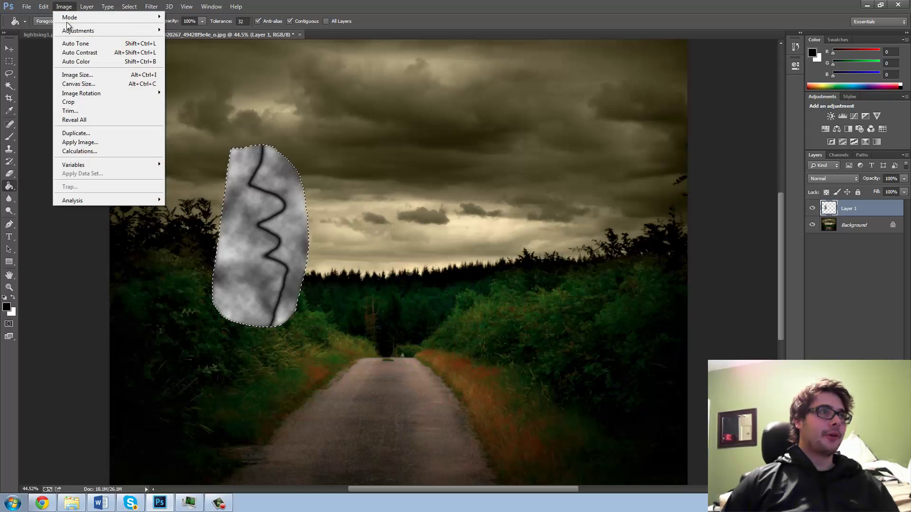
pyautogui.moveTo(97, 31)
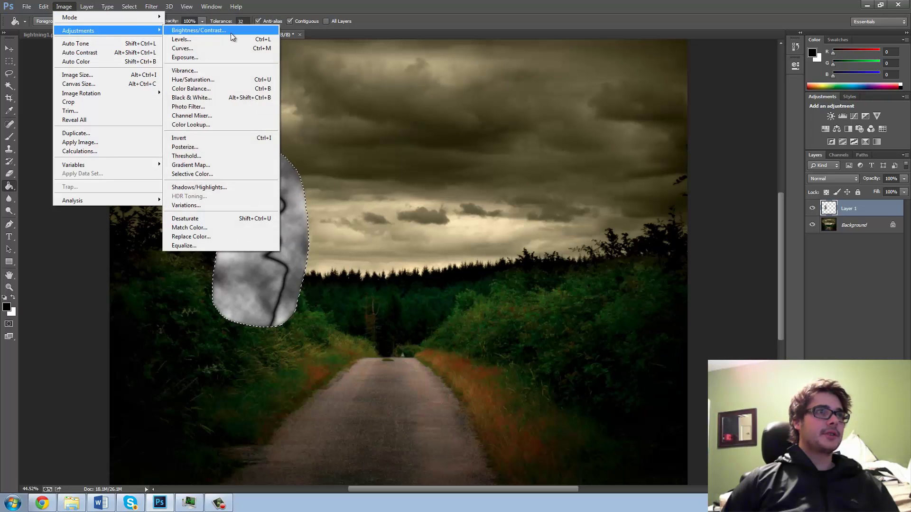
pyautogui.click(260, 145)
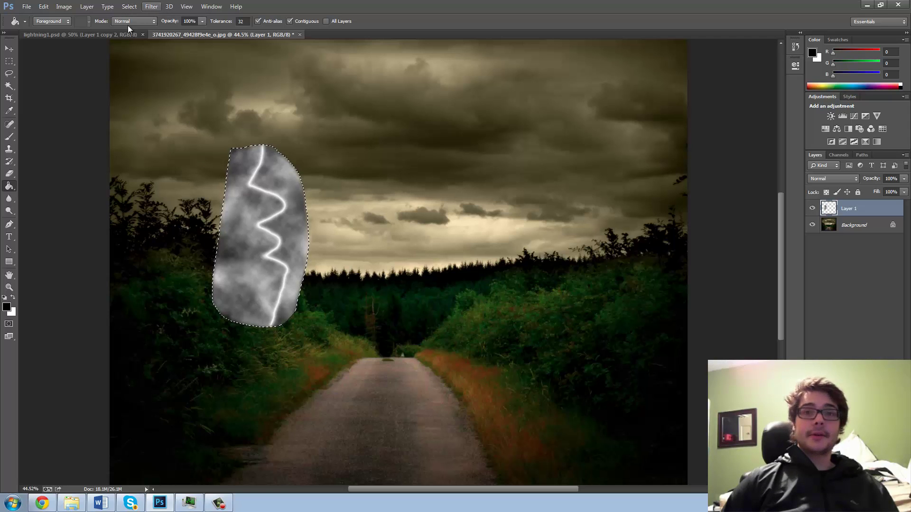
# Apply Levels to the inverted shape with a black input level of 174 and a midtone value of 0.84.
pyautogui.click(63, 6)
pyautogui.moveTo(77, 31)
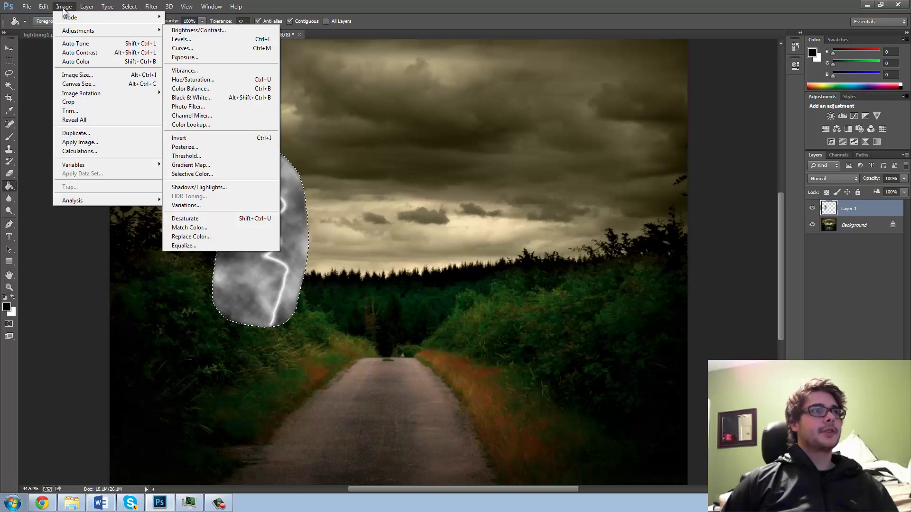
pyautogui.click(203, 38)
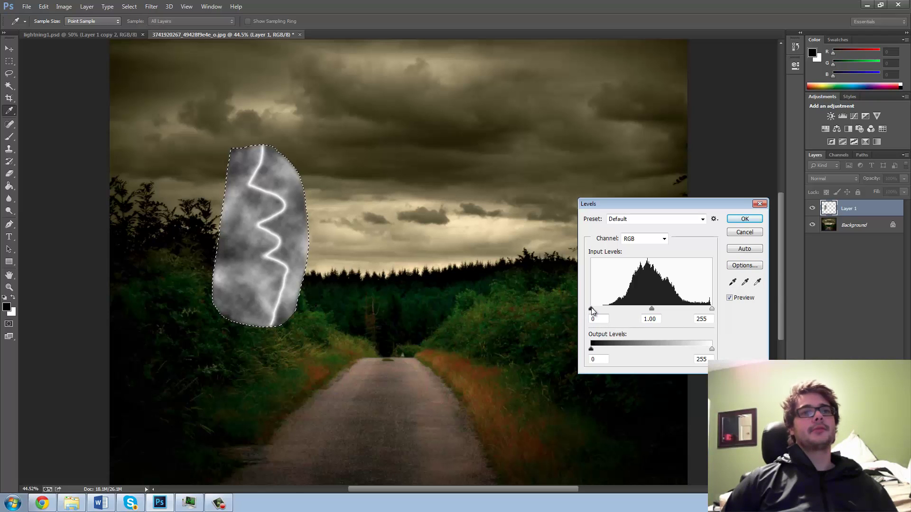
pyautogui.moveTo(591, 308); pyautogui.dragTo(606, 314)
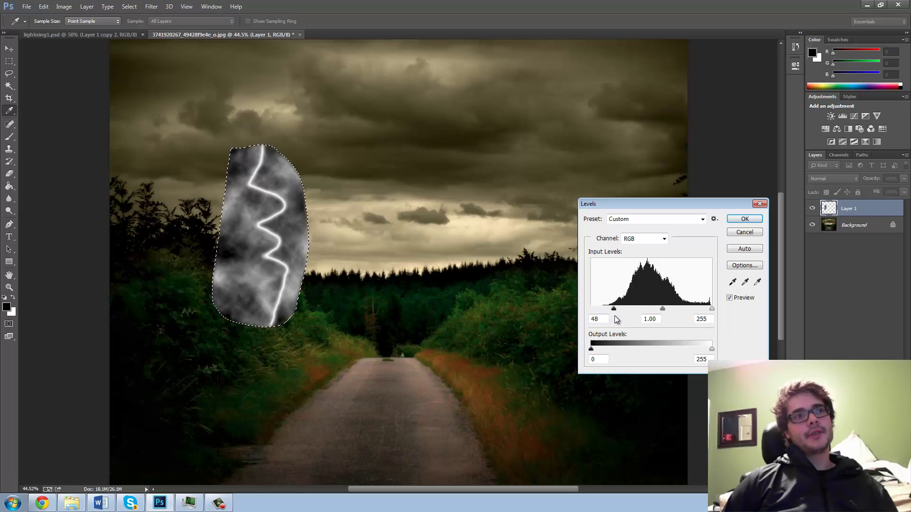
pyautogui.moveTo(635, 326); pyautogui.dragTo(665, 337)
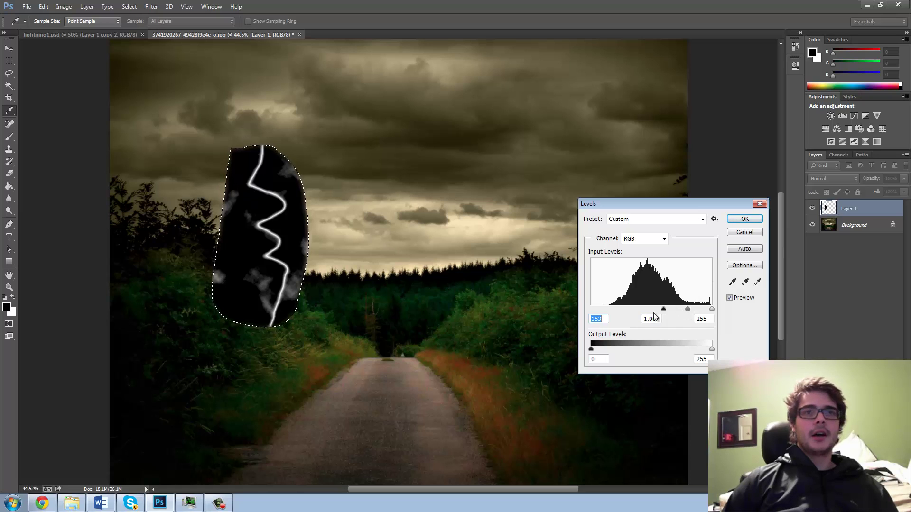
pyautogui.moveTo(662, 311); pyautogui.dragTo(676, 323)
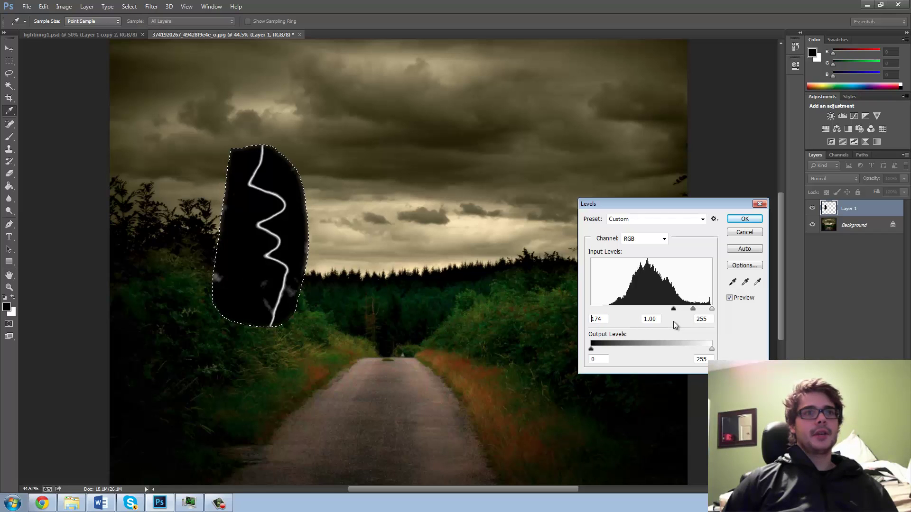
pyautogui.press('Up')
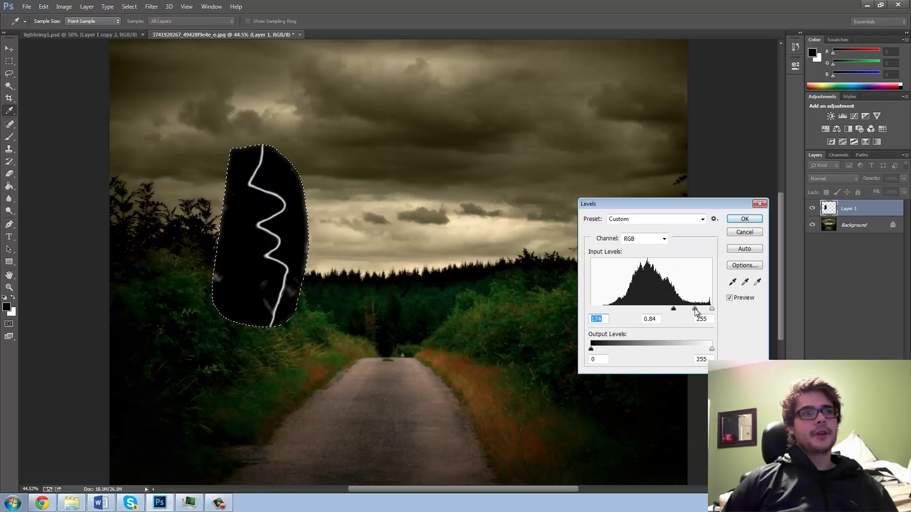
pyautogui.press('Tab')
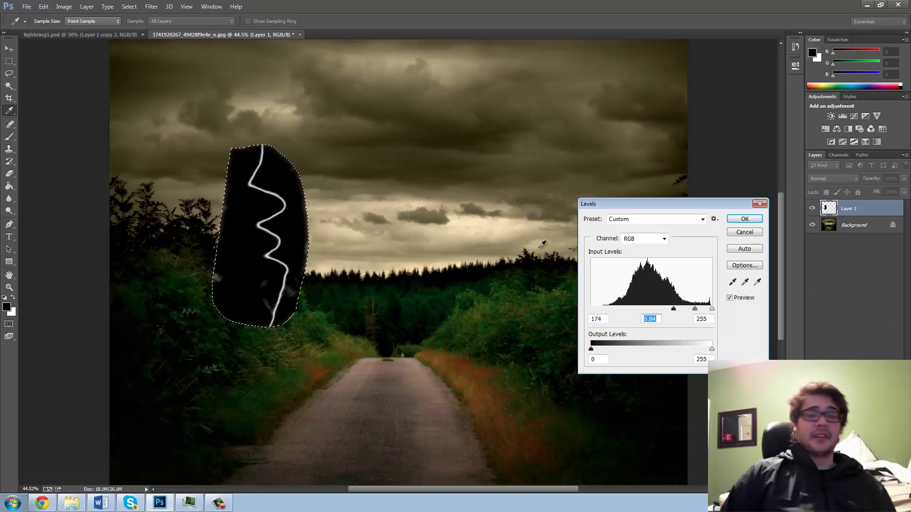
pyautogui.click(748, 222)
pyautogui.press('g')
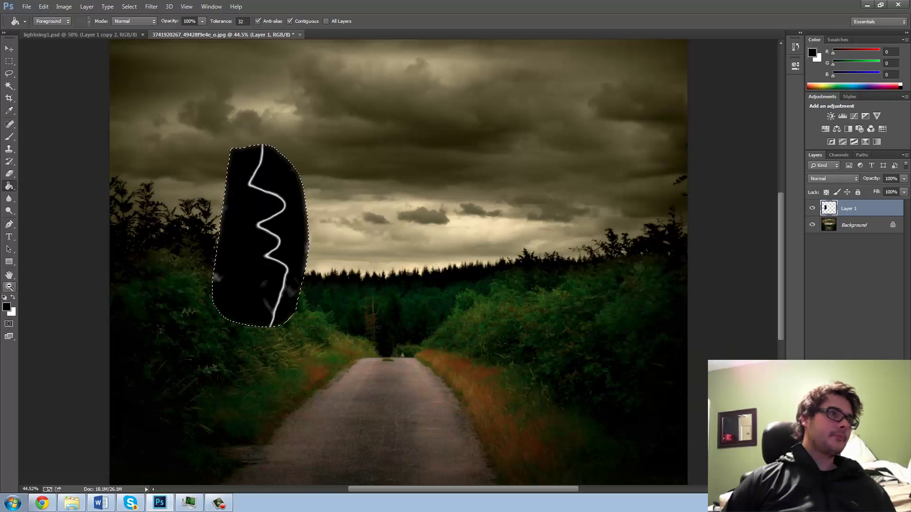
# Set the 61 px Brush to about 50% hardness for cleaning up around the bolt.
pyautogui.click(9, 287)
pyautogui.moveTo(245, 257); pyautogui.dragTo(263, 265)
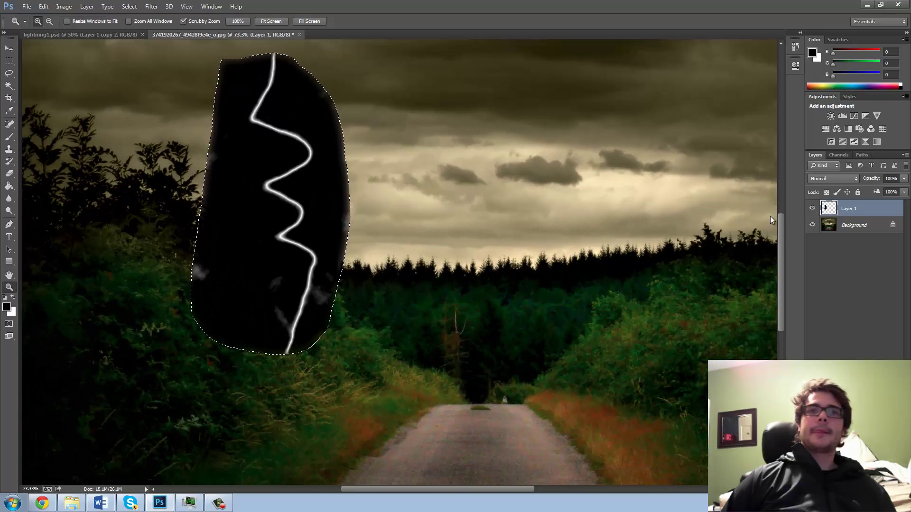
pyautogui.moveTo(782, 232); pyautogui.dragTo(781, 219)
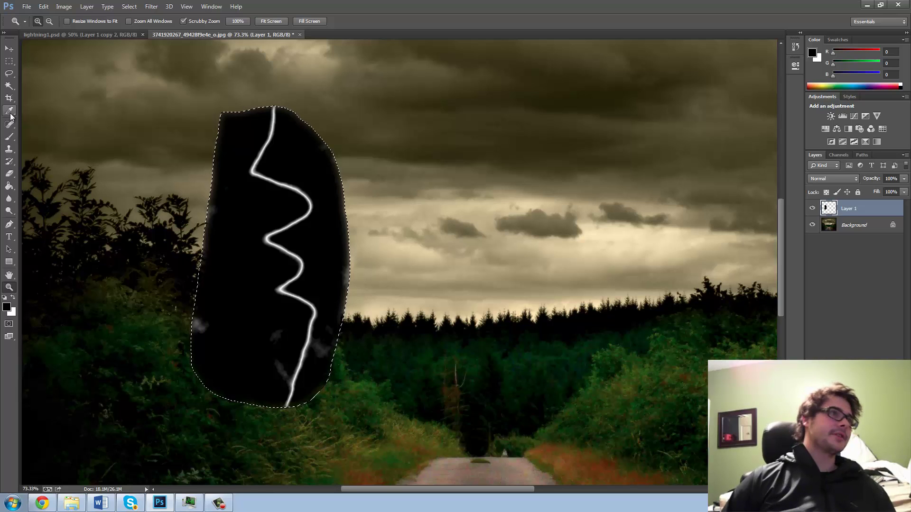
pyautogui.click(9, 137)
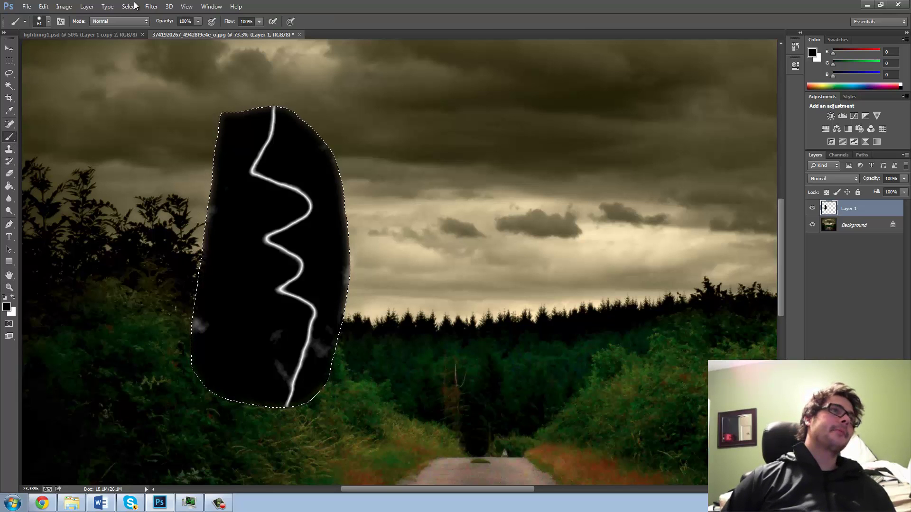
pyautogui.click(48, 22)
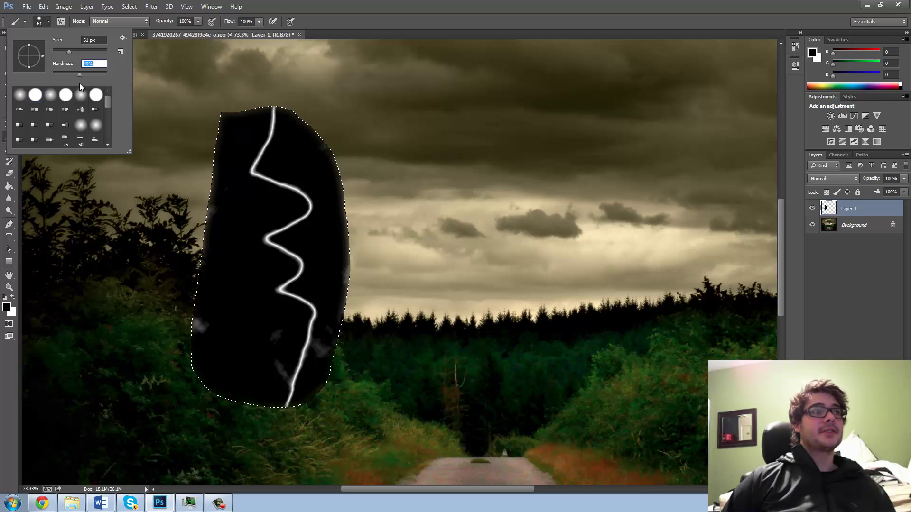
pyautogui.press('Down')
pyautogui.press('Down')
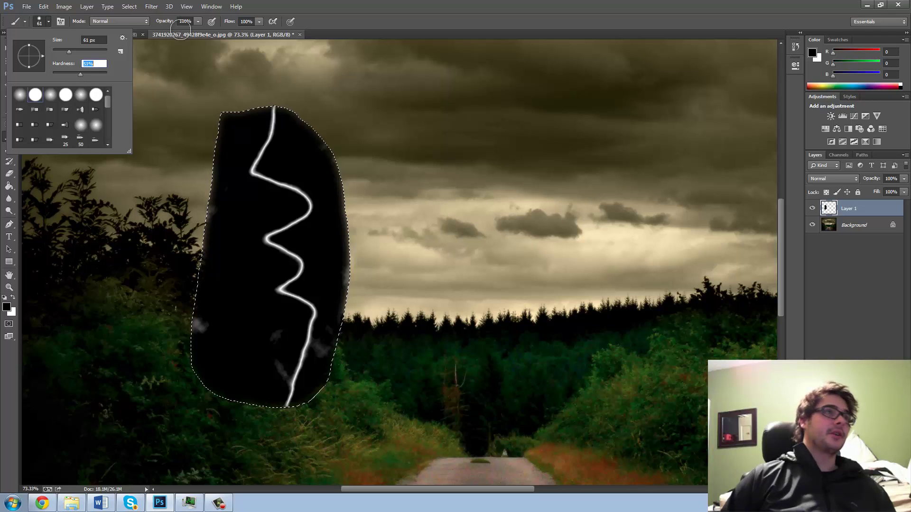
pyautogui.press('Return')
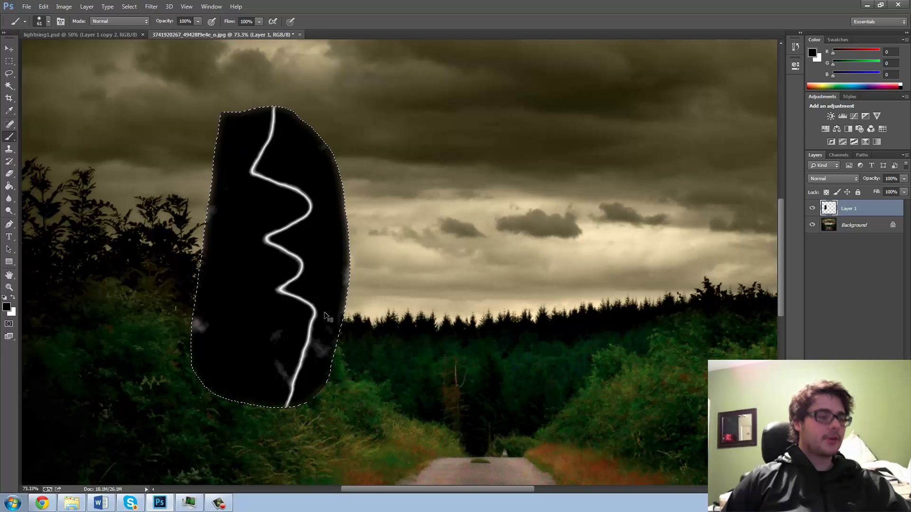
# Deselect the shape and paint black over its edges, the bolt's ends and the grey patches beside the bolt.
pyautogui.hotkey('ctrl', 'd')
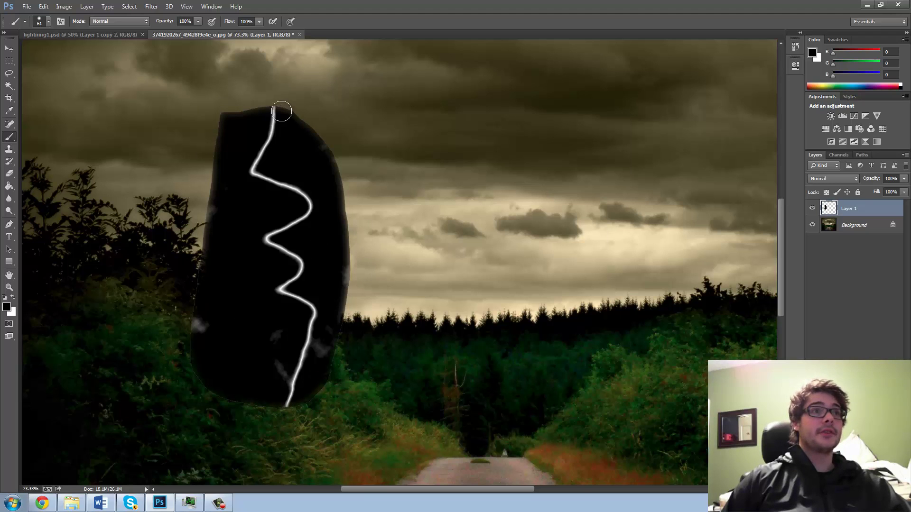
pyautogui.moveTo(289, 108)
pyautogui.mouseDown()
pyautogui.moveTo(339, 164)
pyautogui.moveTo(343, 289)
pyautogui.moveTo(317, 404)
pyautogui.moveTo(264, 410)
pyautogui.moveTo(209, 392)
pyautogui.moveTo(194, 348)
pyautogui.moveTo(236, 194)
pyautogui.moveTo(221, 209)
pyautogui.moveTo(211, 259)
pyautogui.moveTo(217, 195)
pyautogui.moveTo(210, 210)
pyautogui.moveTo(197, 295)
pyautogui.moveTo(217, 143)
pyautogui.moveTo(210, 147)
pyautogui.moveTo(228, 88)
pyautogui.moveTo(240, 107)
pyautogui.moveTo(299, 102)
pyautogui.moveTo(239, 101)
pyautogui.moveTo(237, 111)
pyautogui.moveTo(252, 95)
pyautogui.moveTo(249, 81)
pyautogui.moveTo(246, 104)
pyautogui.mouseUp()
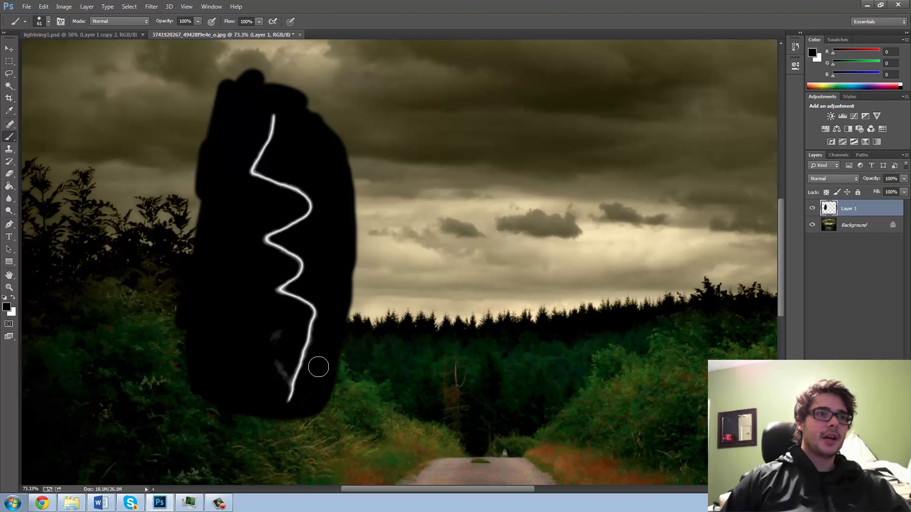
pyautogui.moveTo(276, 326)
pyautogui.mouseDown()
pyautogui.moveTo(279, 379)
pyautogui.moveTo(287, 362)
pyautogui.mouseUp()
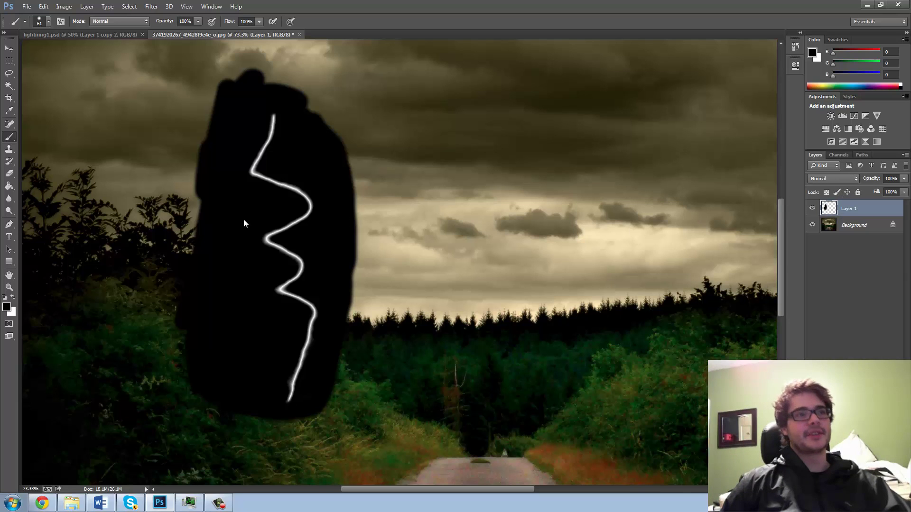
# Compare blending modes such as Lighten, Color Dodge, Linear Dodge and Overlay on Layer 1 and set it to Screen.
pyautogui.click(856, 178)
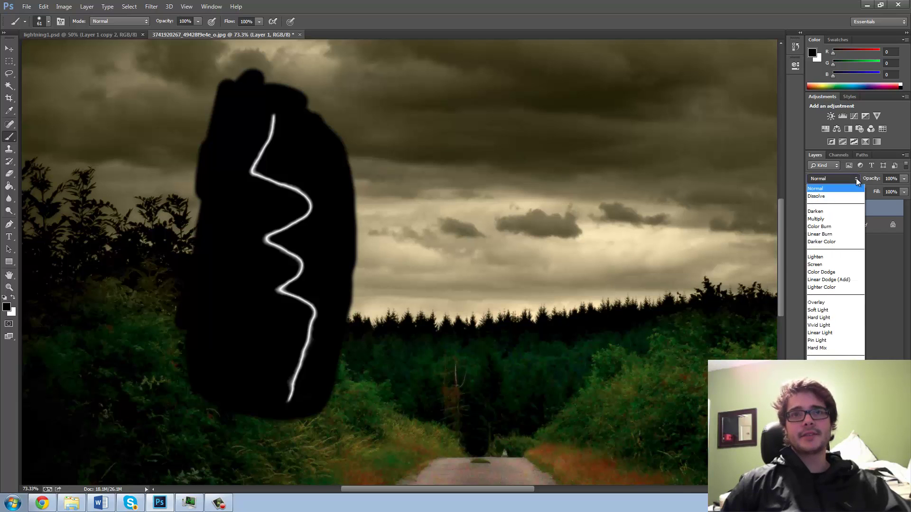
pyautogui.click(847, 186)
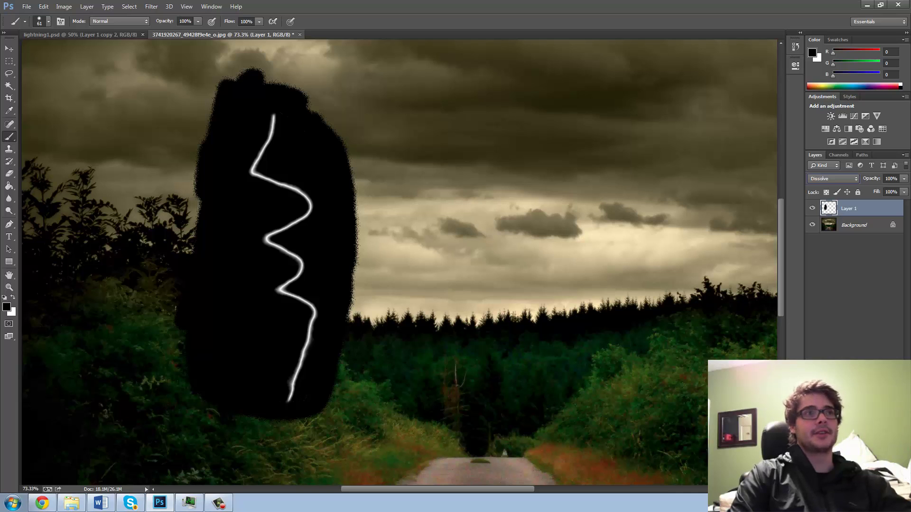
pyautogui.press('Down')
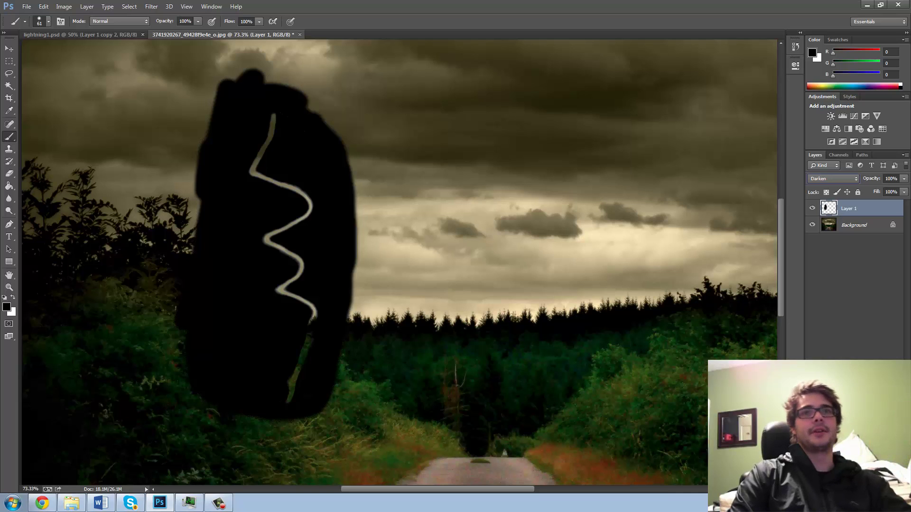
pyautogui.press('Down')
pyautogui.press('Down')
pyautogui.press('Down')
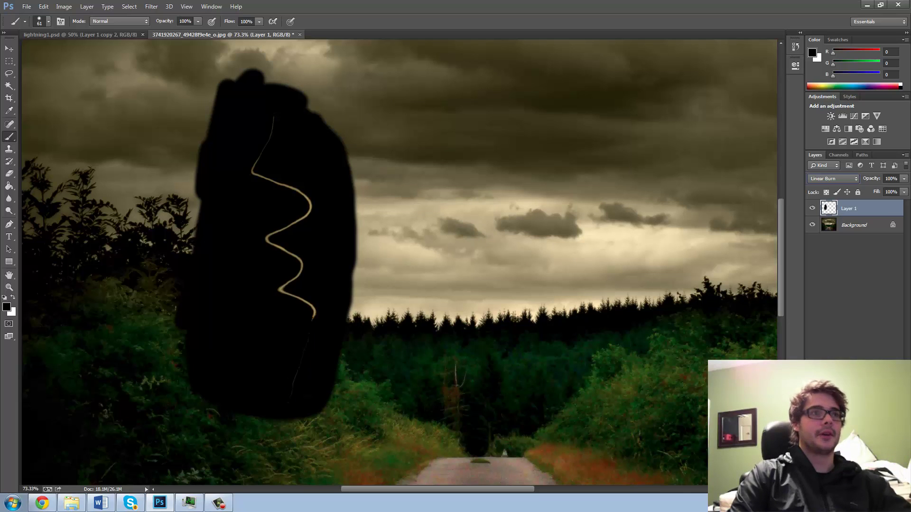
pyautogui.press('Down')
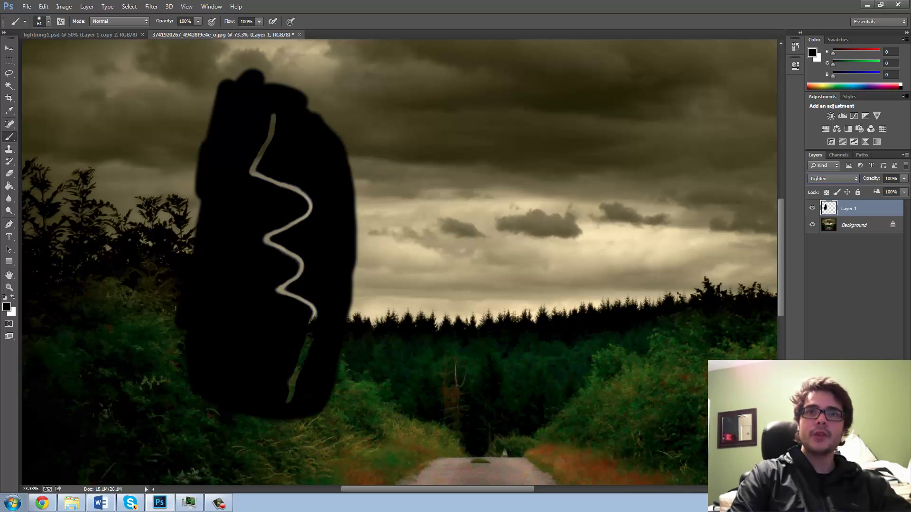
pyautogui.press('Down')
pyautogui.press('Up')
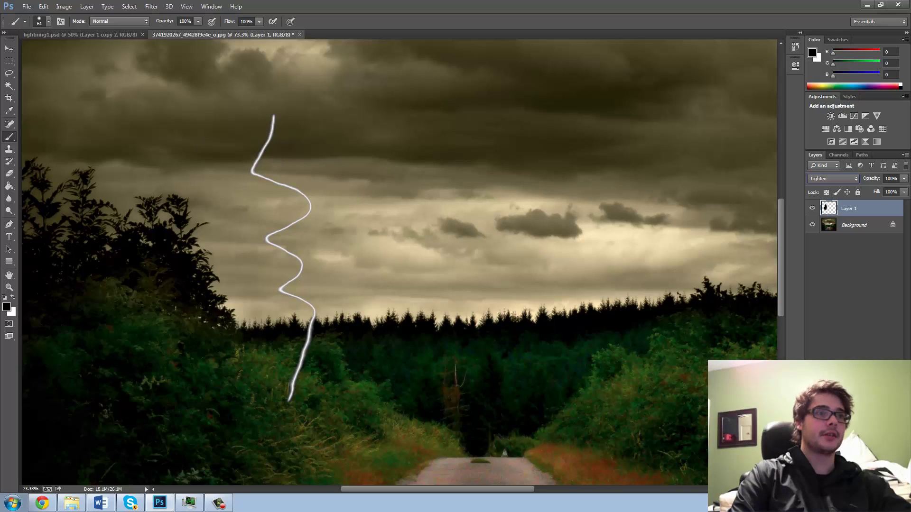
pyautogui.press('Down')
pyautogui.press('Down')
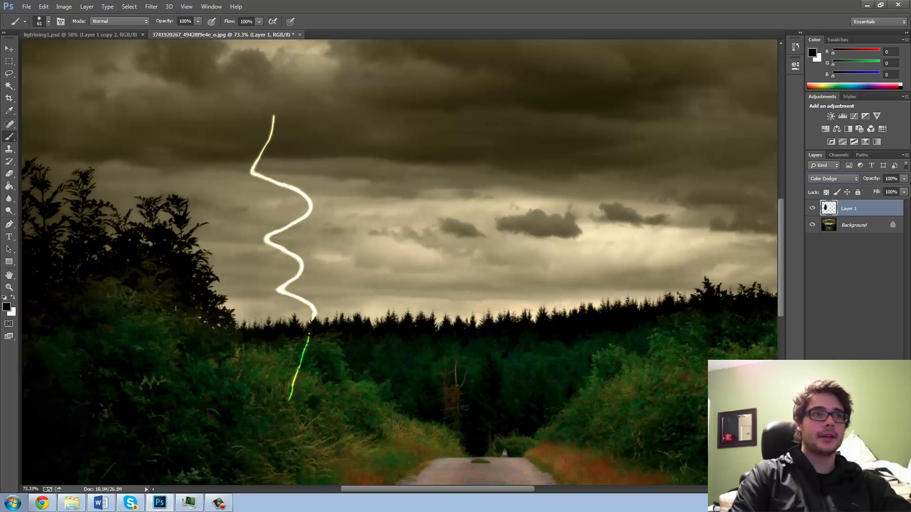
pyautogui.press('Up')
pyautogui.press('Up')
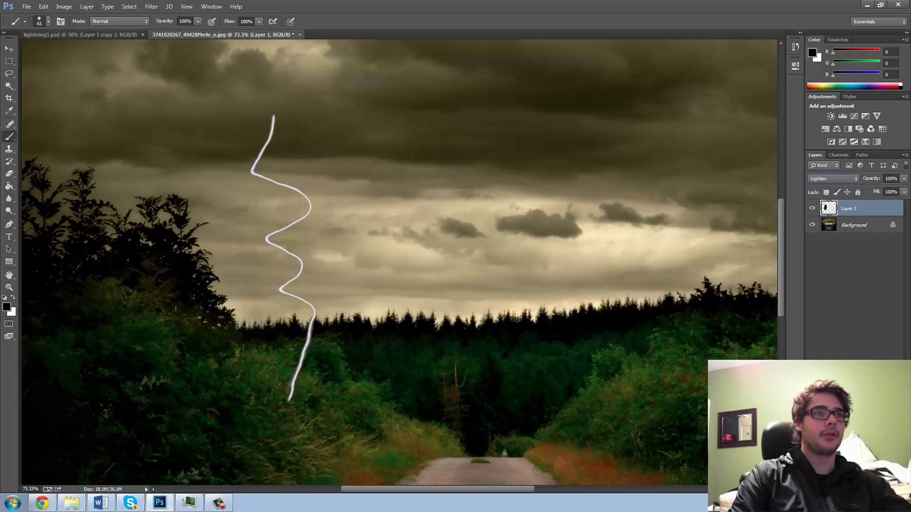
pyautogui.press('Down')
pyautogui.press('Down')
pyautogui.press('Down')
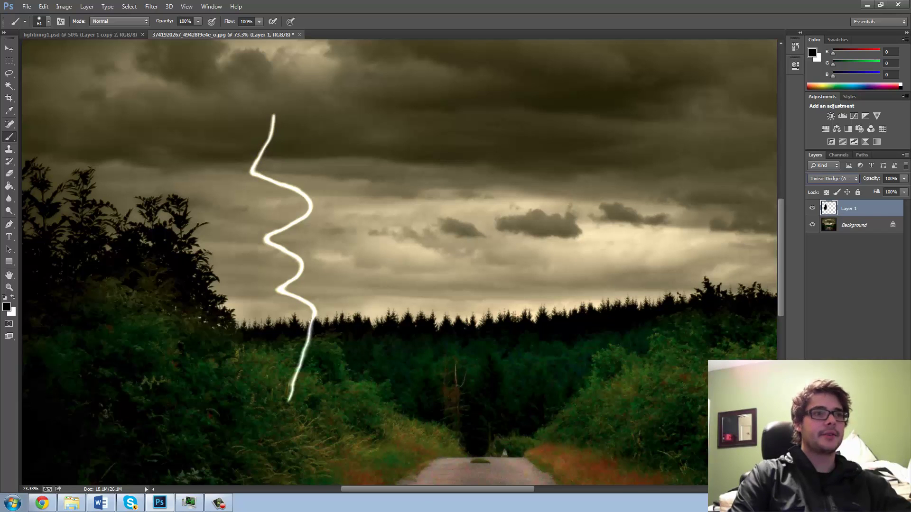
pyautogui.press('Down')
pyautogui.press('Down')
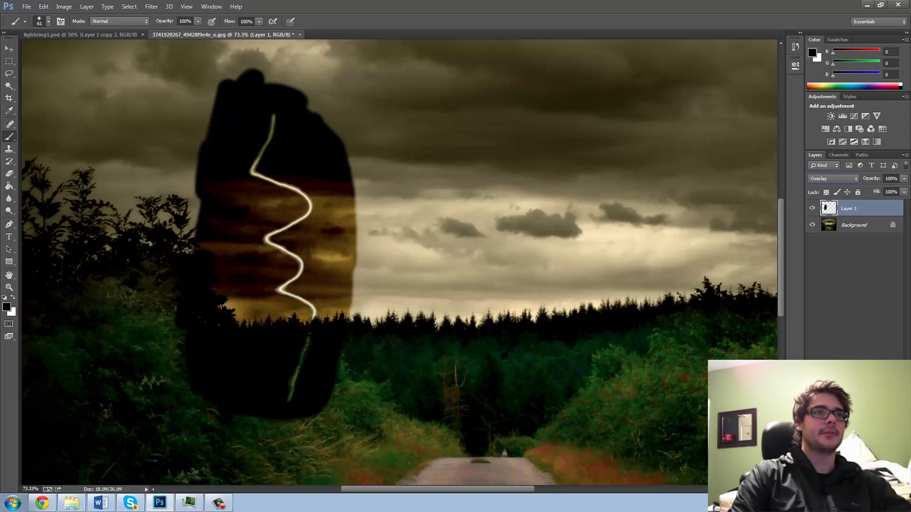
pyautogui.press('Up')
pyautogui.press('Up')
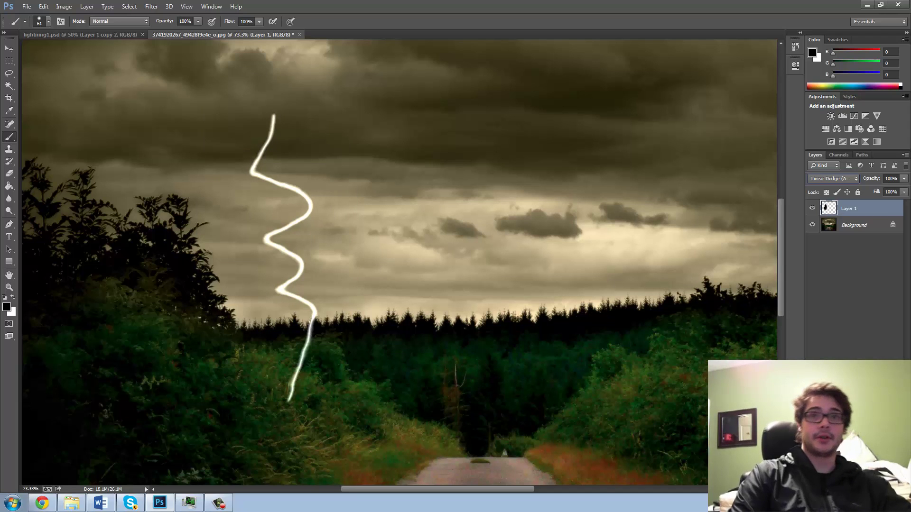
pyautogui.press('Up')
pyautogui.press('Up')
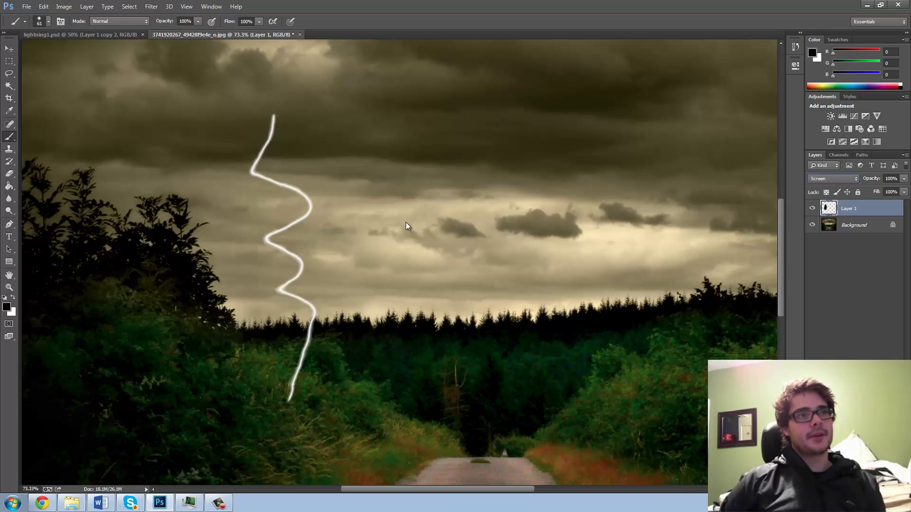
pyautogui.click(9, 288)
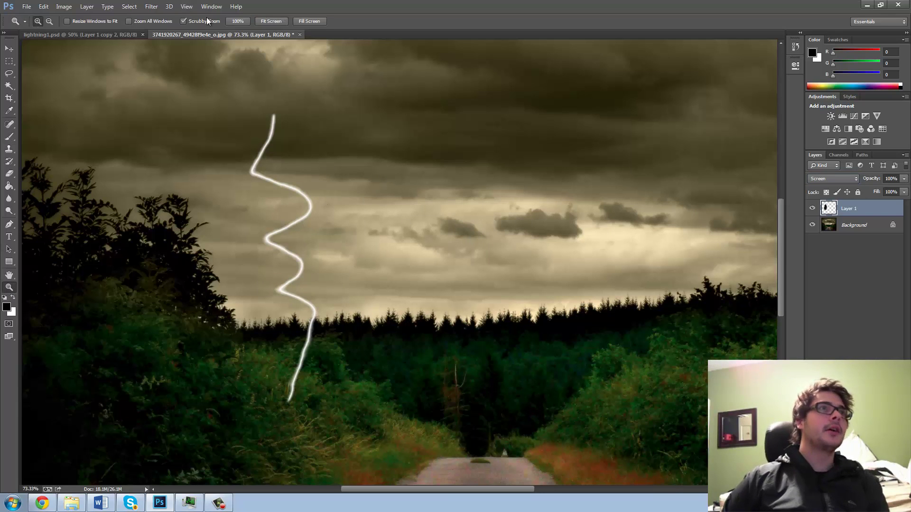
pyautogui.click(280, 21)
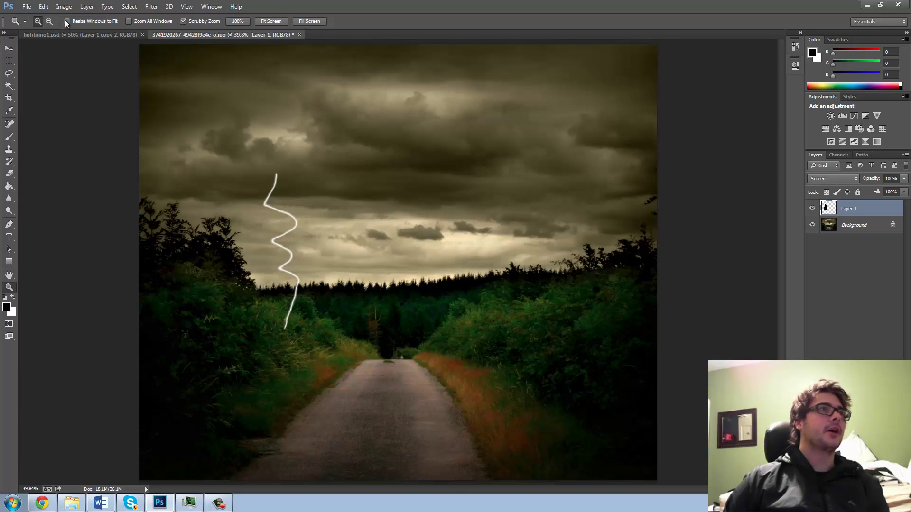
# Free-transform the bolt on Layer 1, scaling it proportionally to about 71.6% and shifting it into the sky over the tree line.
pyautogui.click(64, 7)
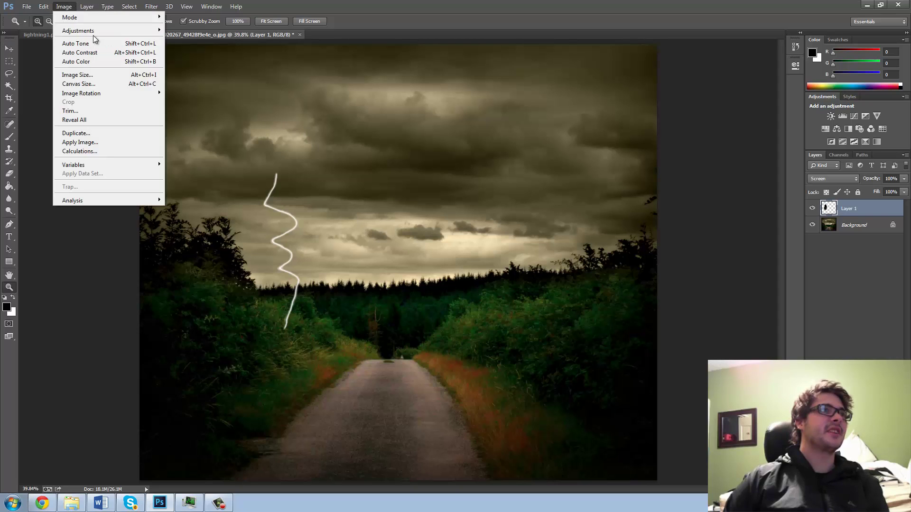
pyautogui.moveTo(43, 6)
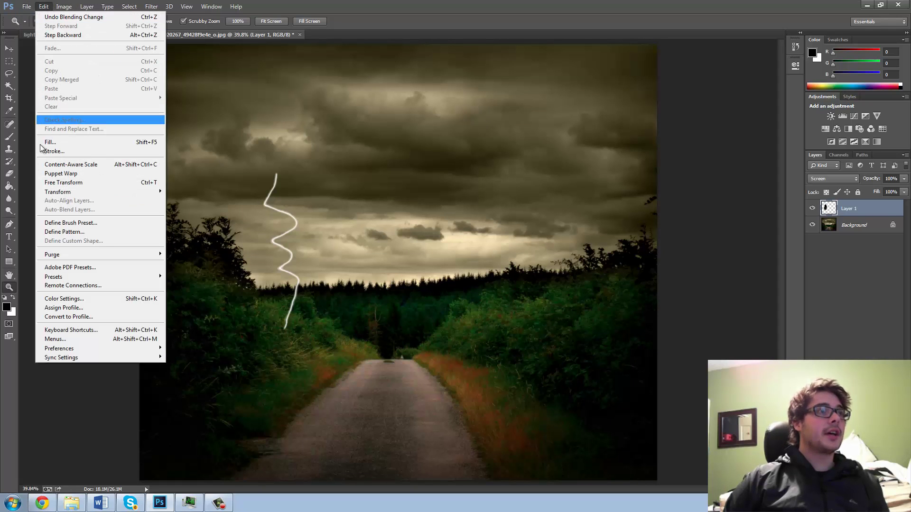
pyautogui.click(59, 182)
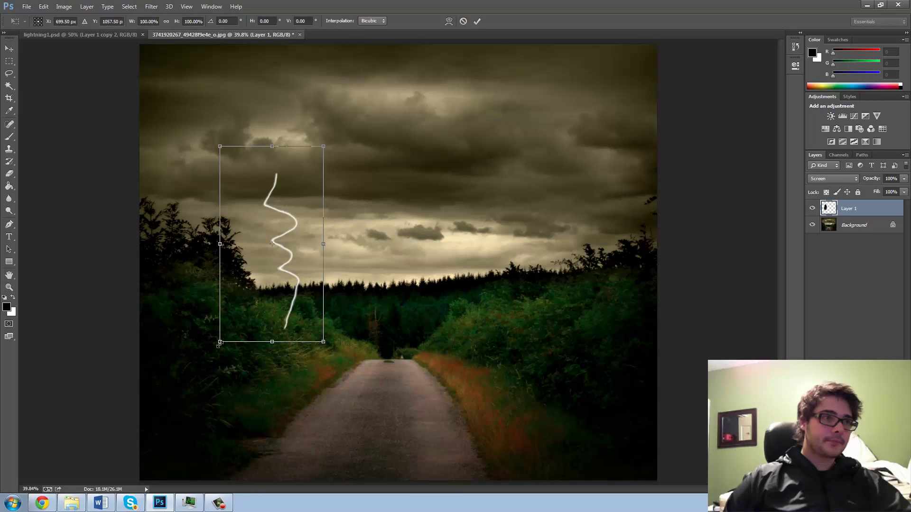
pyautogui.moveTo(219, 345); pyautogui.dragTo(263, 304)
pyautogui.moveTo(298, 262)
pyautogui.mouseDown()
pyautogui.moveTo(424, 252)
pyautogui.moveTo(286, 263)
pyautogui.moveTo(300, 259)
pyautogui.mouseUp()
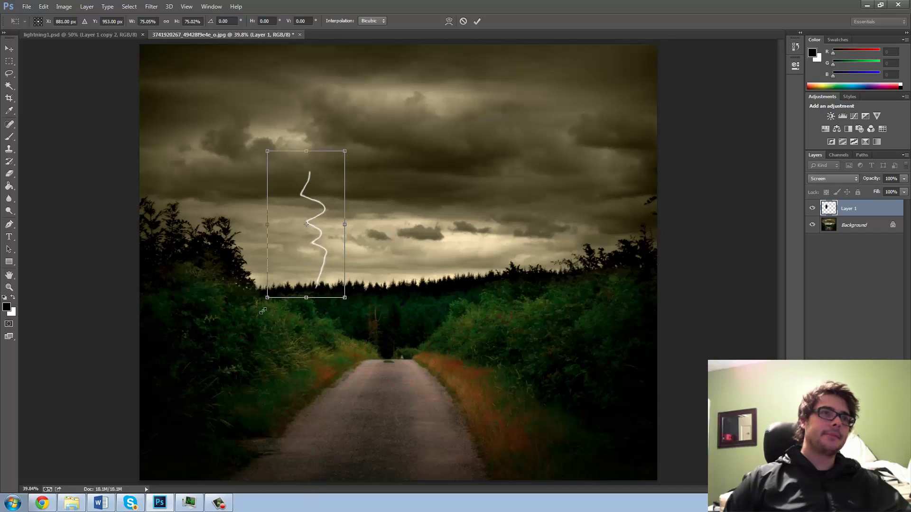
pyautogui.moveTo(265, 303); pyautogui.dragTo(270, 294)
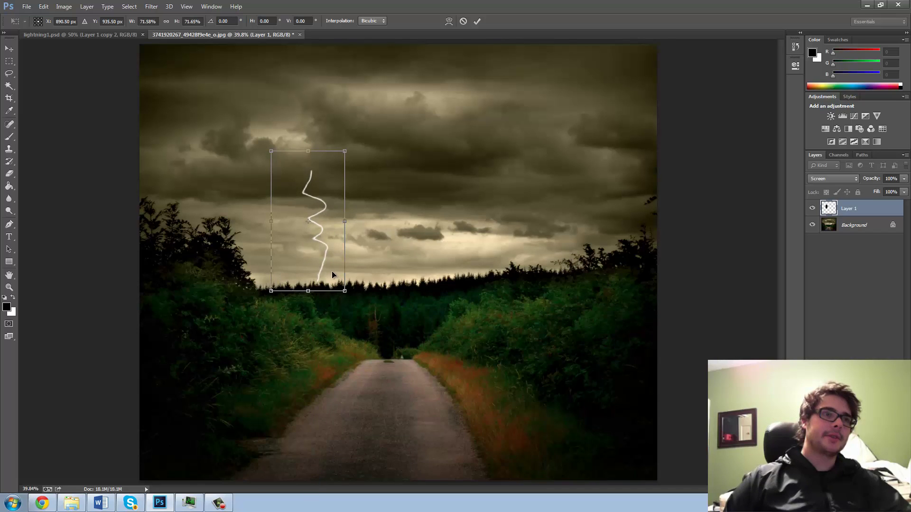
# Position the bolt so its lower end meets the treetops, reduce its height to about 68%, and apply the transform.
pyautogui.moveTo(332, 271); pyautogui.dragTo(323, 276)
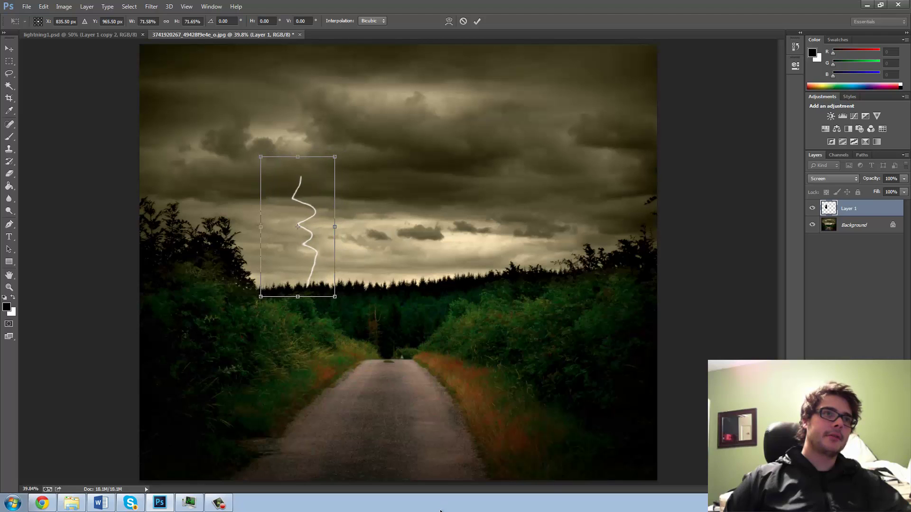
pyautogui.moveTo(304, 231)
pyautogui.mouseDown()
pyautogui.moveTo(313, 243)
pyautogui.moveTo(307, 234)
pyautogui.mouseUp()
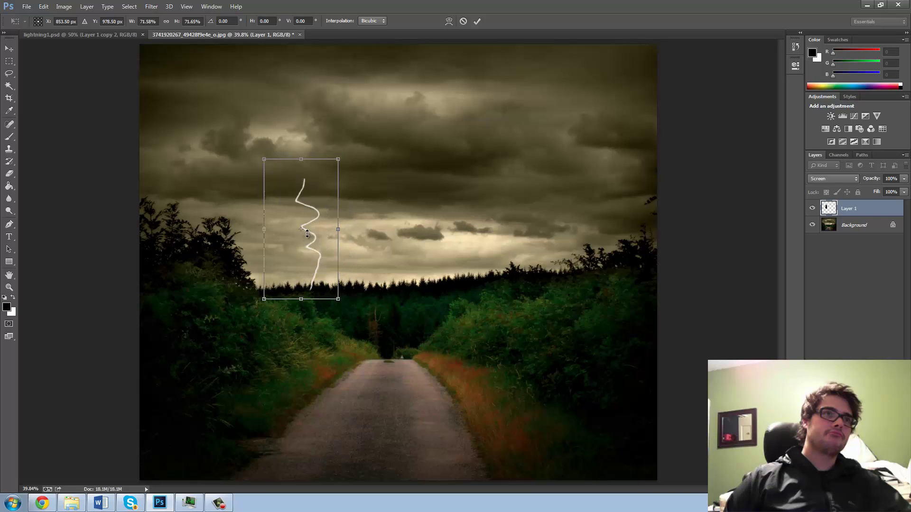
pyautogui.moveTo(302, 158); pyautogui.dragTo(303, 166)
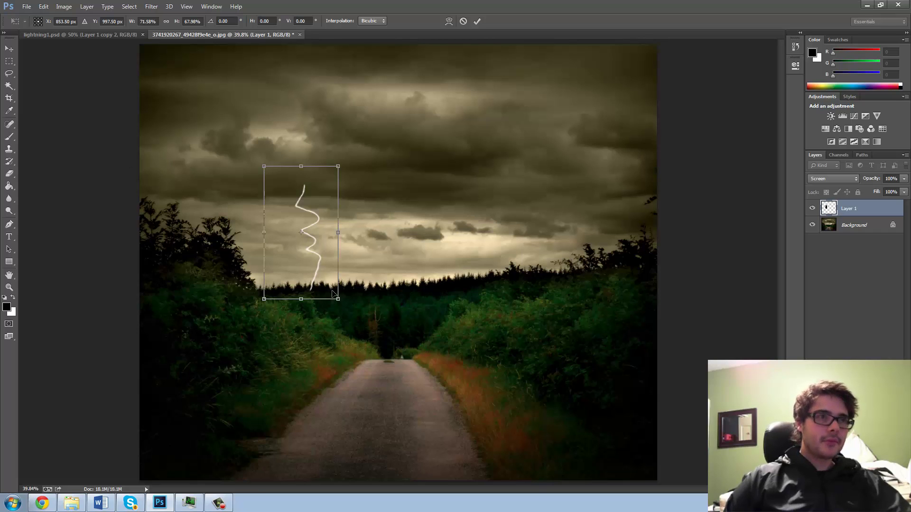
pyautogui.press('Return')
pyautogui.press('z')
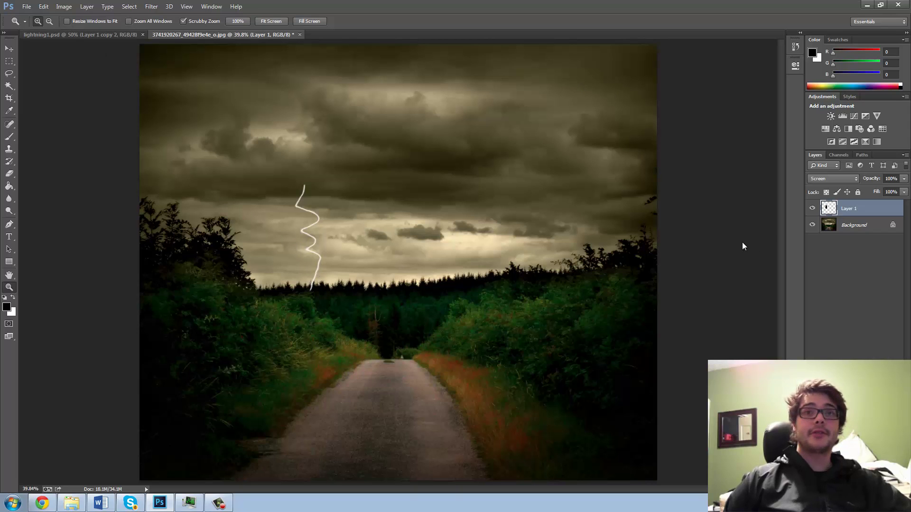
# Duplicate the bolt layer twice, keeping the default names, and compare the bolt with the two lower layers hidden and shown.
pyautogui.rightClick(830, 212)
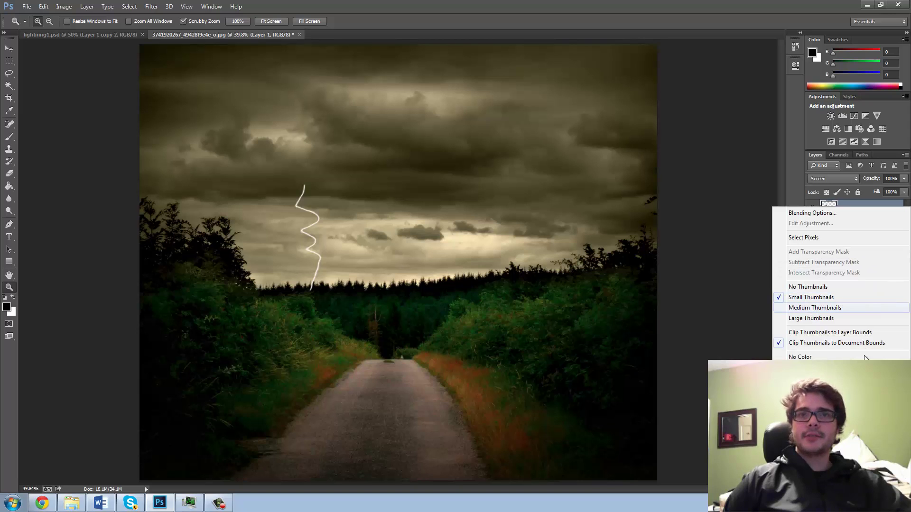
pyautogui.click(858, 204)
pyautogui.rightClick(859, 209)
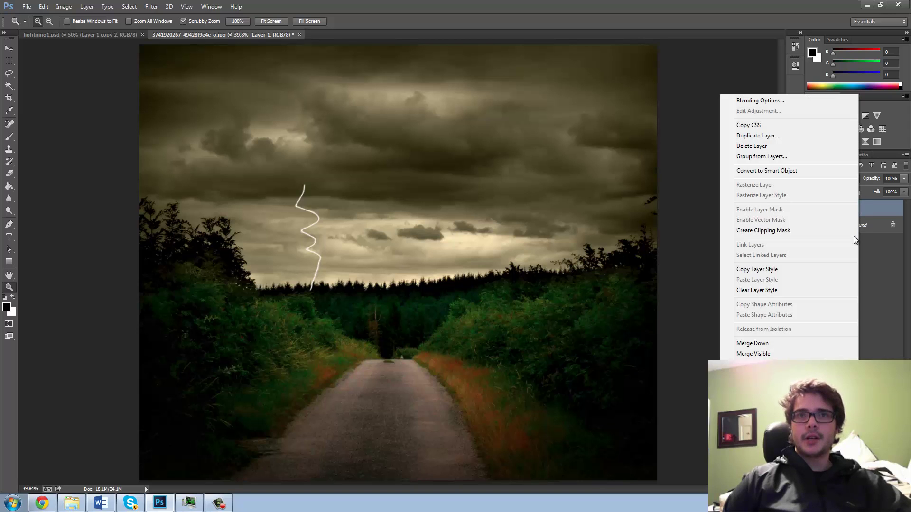
pyautogui.click(765, 140)
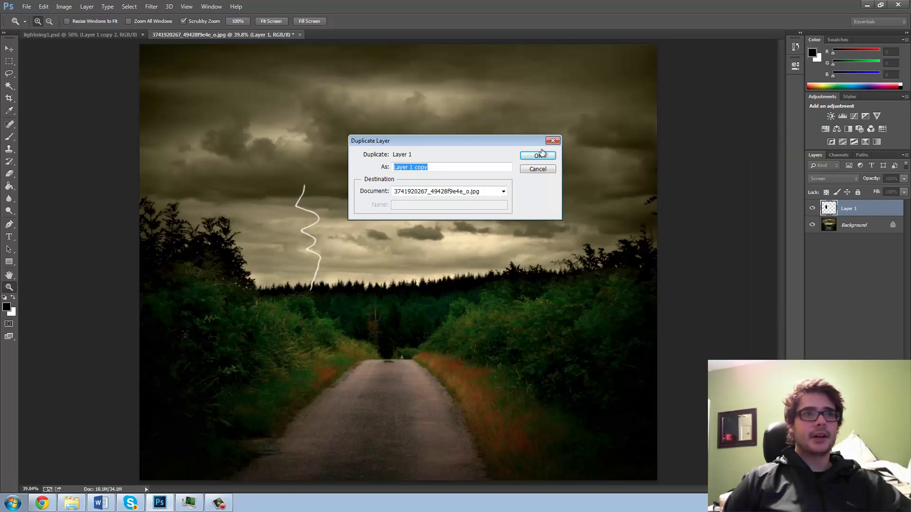
pyautogui.click(540, 154)
pyautogui.rightClick(872, 210)
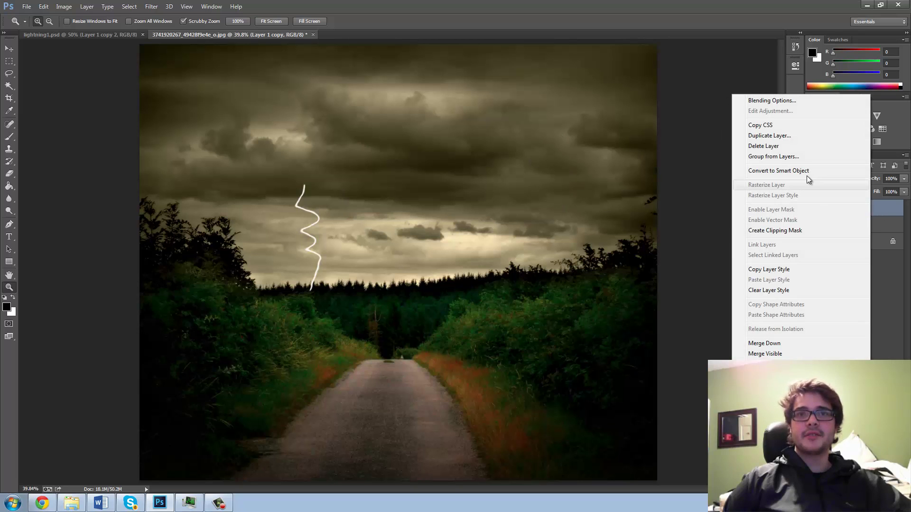
pyautogui.click(786, 137)
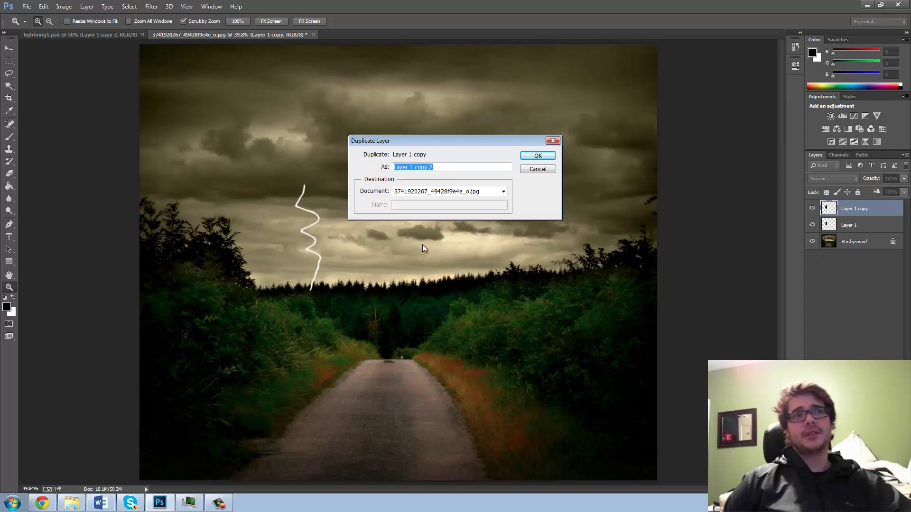
pyautogui.click(526, 157)
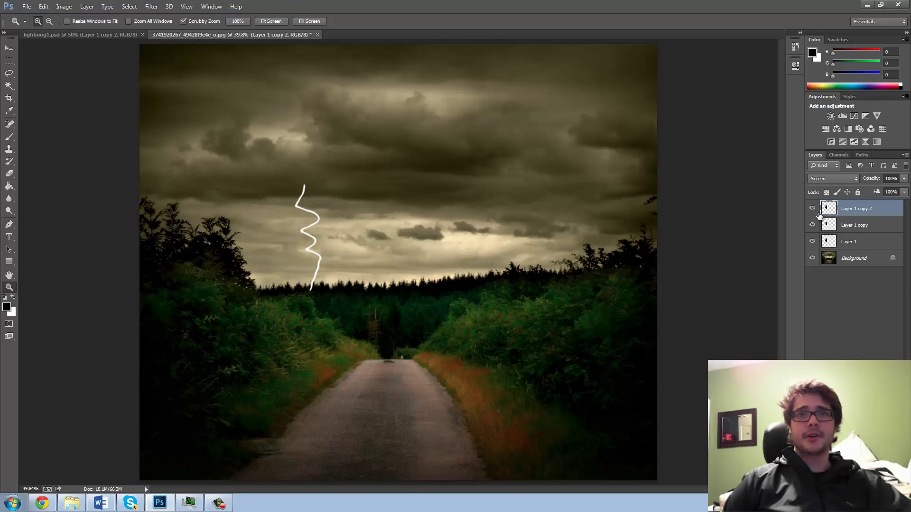
pyautogui.click(815, 242)
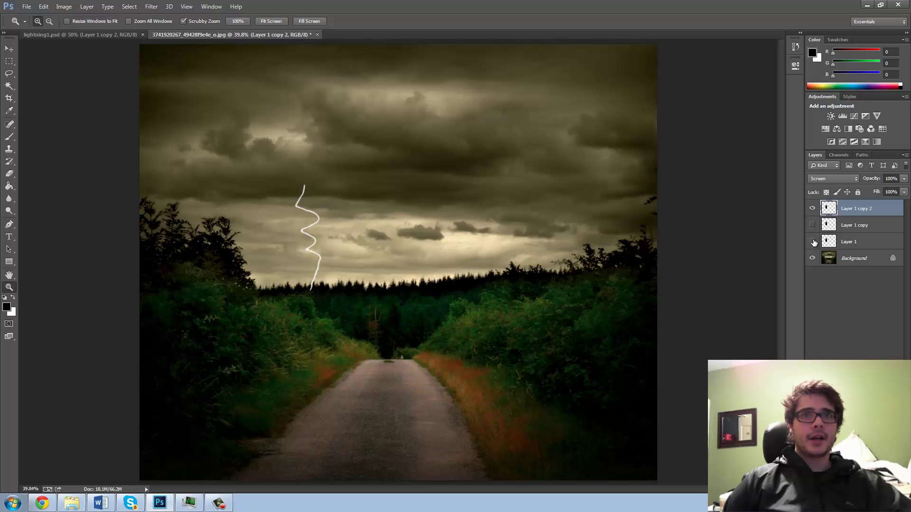
pyautogui.click(812, 242)
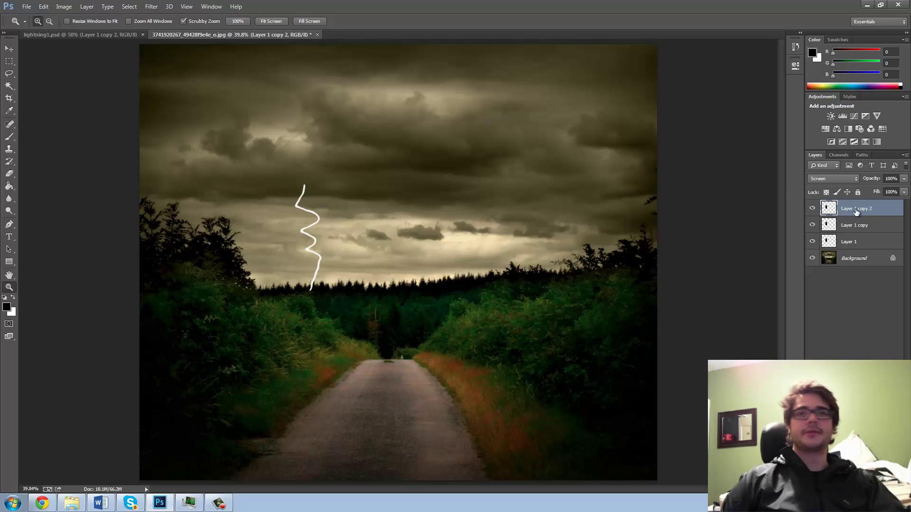
# Apply a Gaussian Blur with a radius of 9.0 pixels to Layer 1 copy.
pyautogui.click(847, 226)
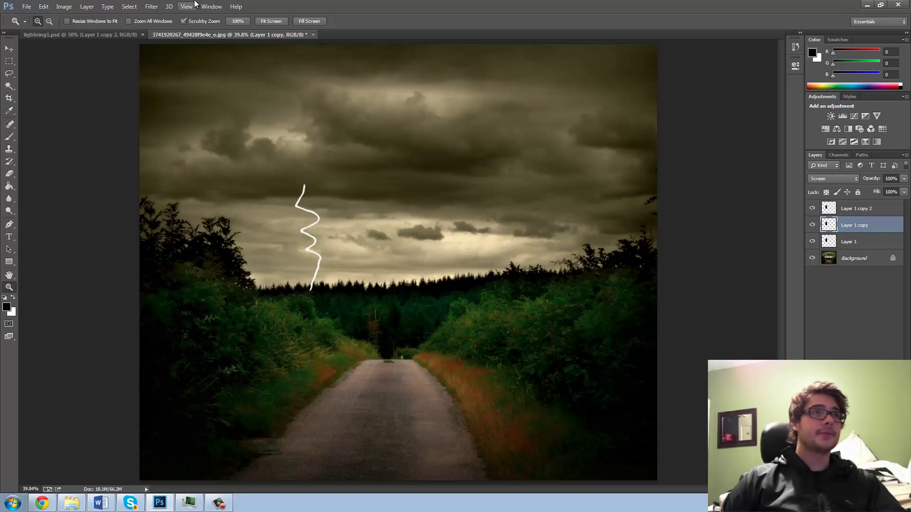
pyautogui.click(157, 7)
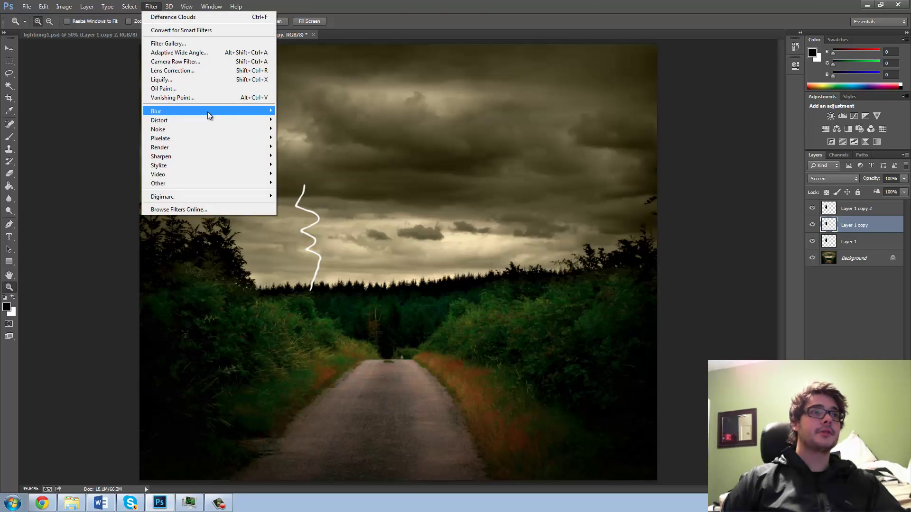
pyautogui.moveTo(244, 121)
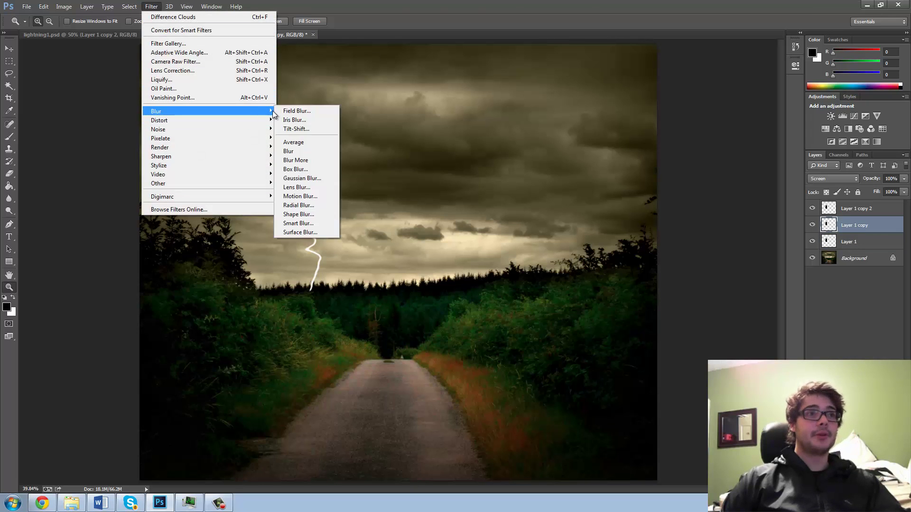
pyautogui.click(319, 183)
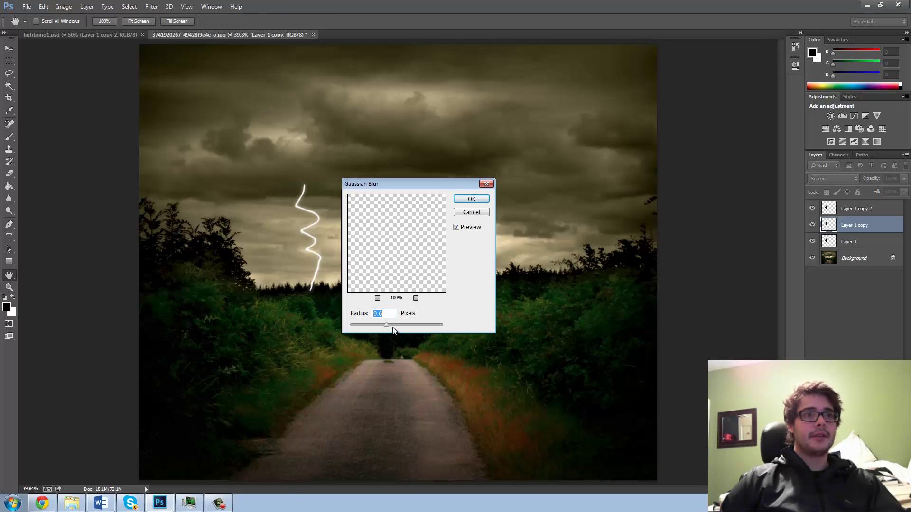
pyautogui.moveTo(388, 324); pyautogui.dragTo(385, 325)
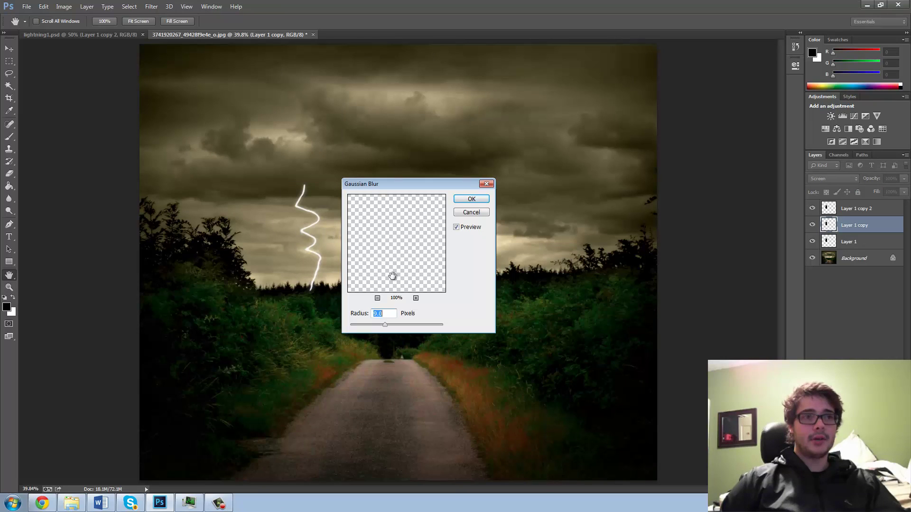
pyautogui.click(471, 199)
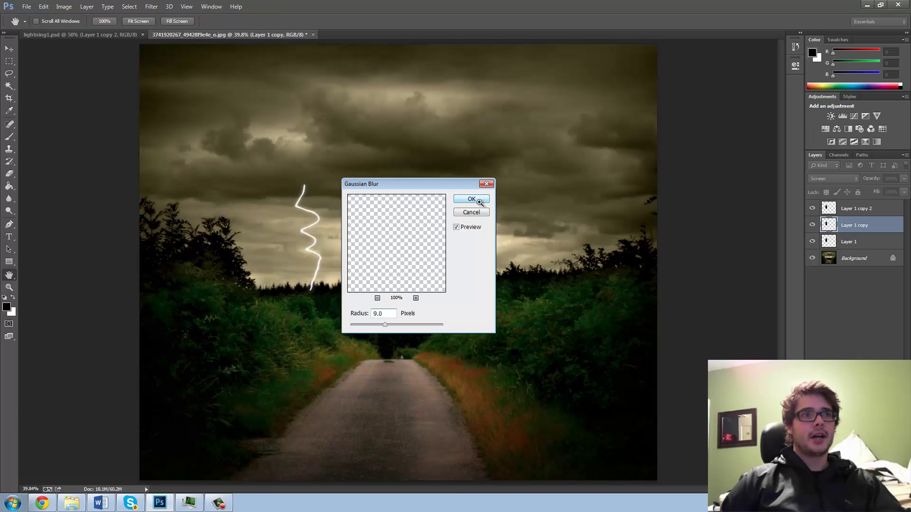
# Repeat the last Gaussian Blur on Layer 1.
pyautogui.click(843, 242)
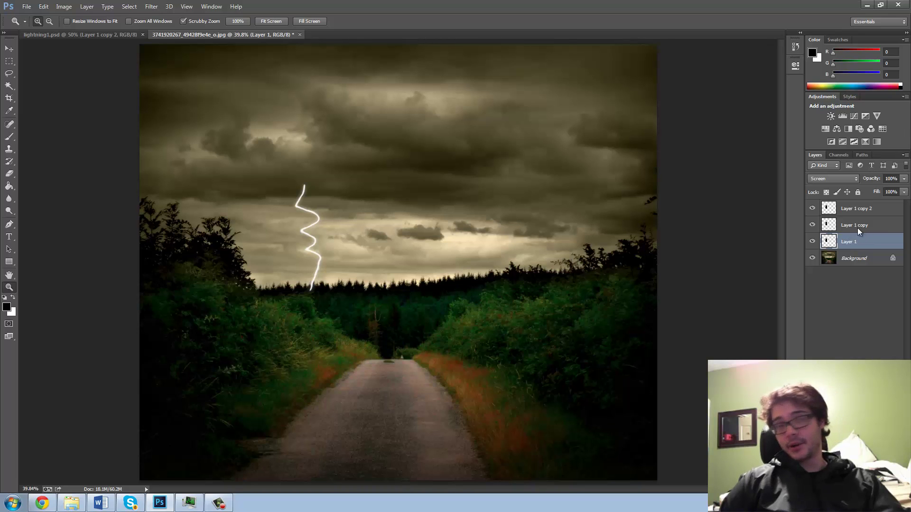
pyautogui.click(151, 7)
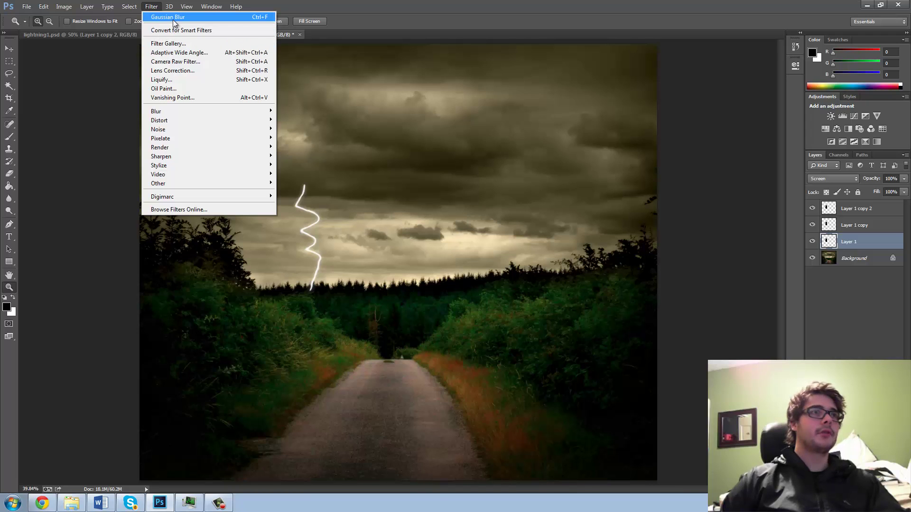
pyautogui.click(173, 19)
pyautogui.click(153, 8)
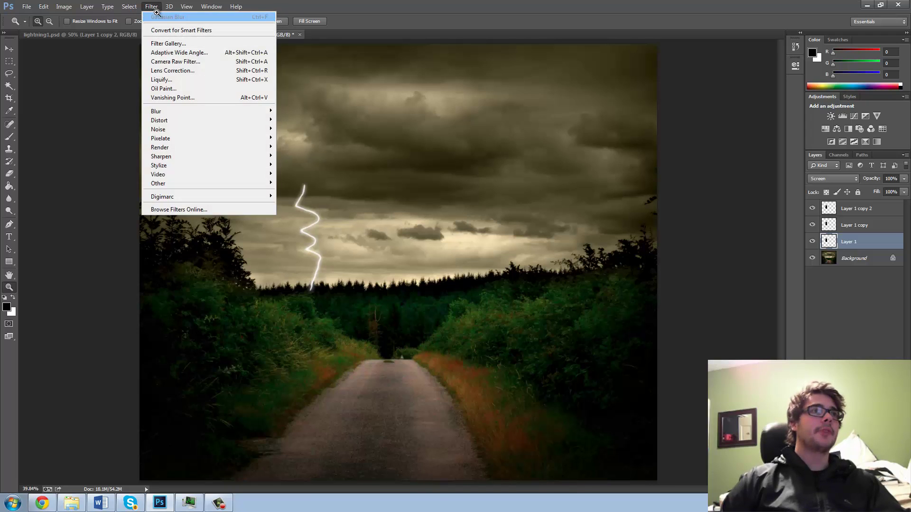
pyautogui.click(156, 11)
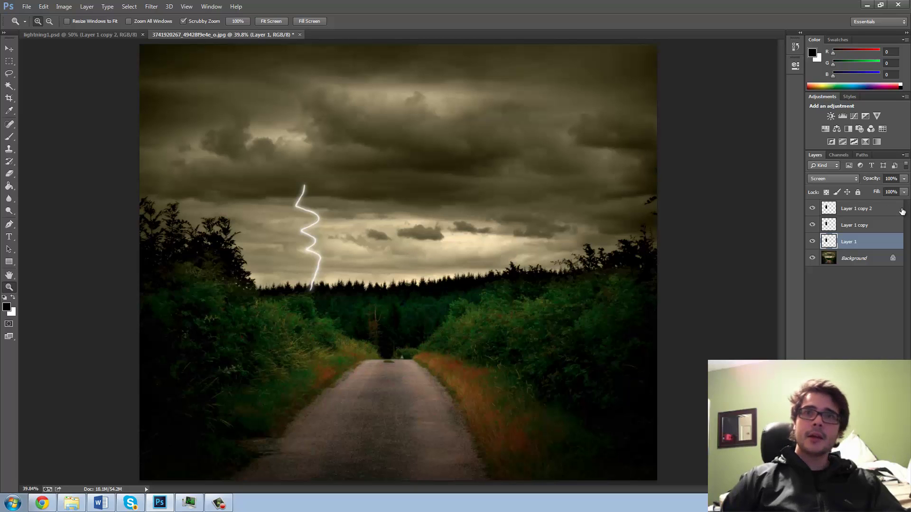
# Check the blurred glow with Layer 1 copy 2 hidden and shown, and delete Layer 1 copy.
pyautogui.click(889, 212)
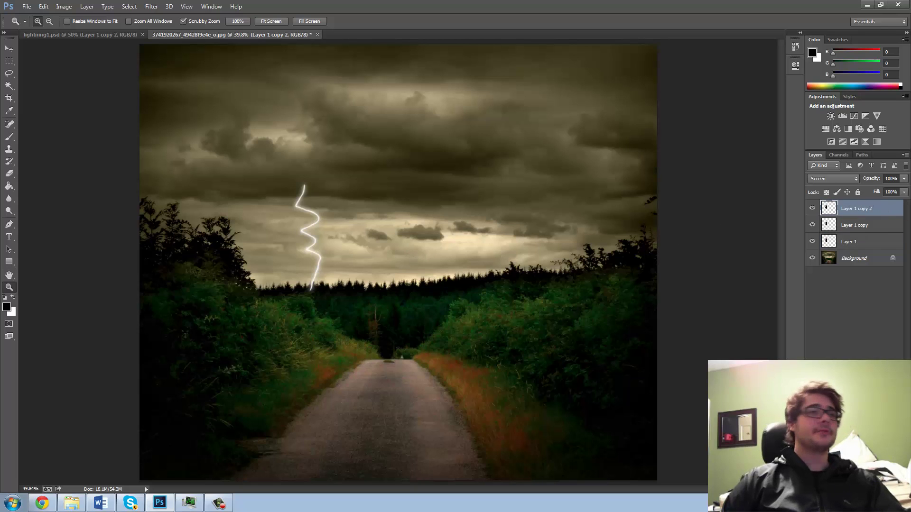
pyautogui.click(811, 208)
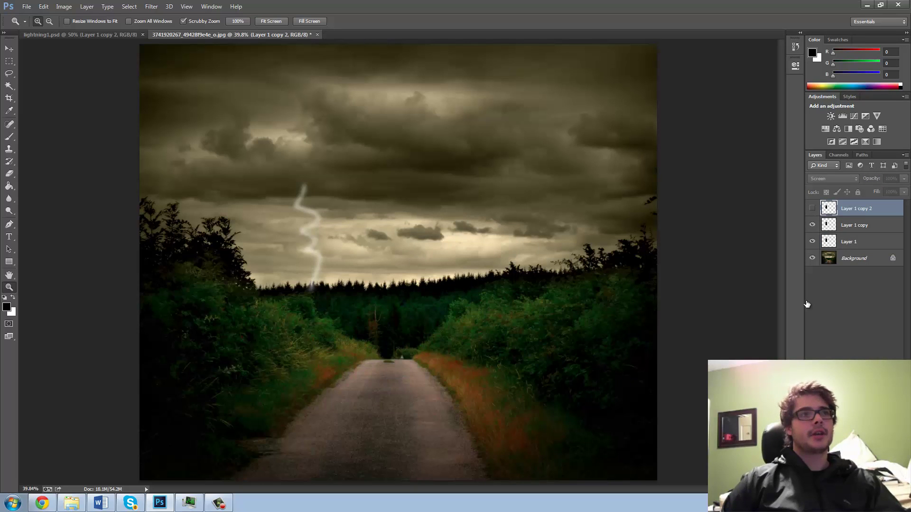
pyautogui.click(812, 209)
pyautogui.click(847, 227)
pyautogui.press('Delete')
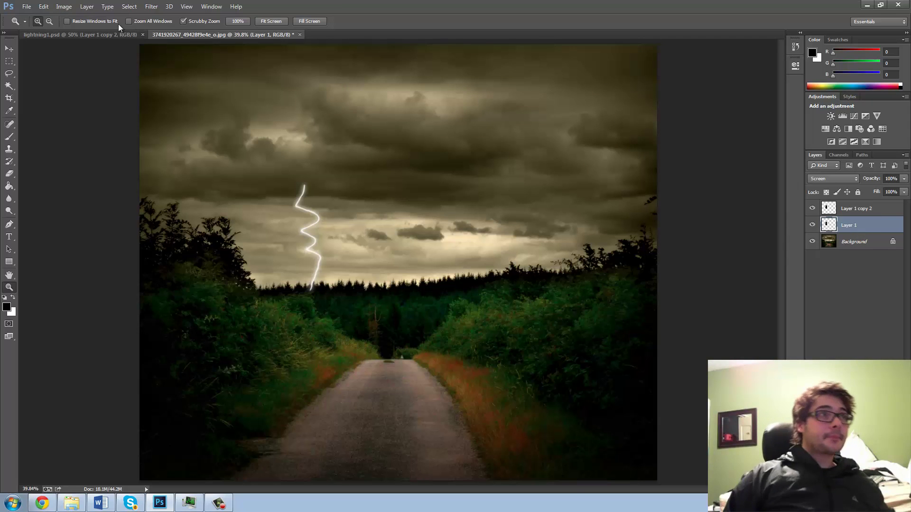
# Colorize Layer 1 green with Hue/Saturation, using hue 96, saturation 64 and lightness -1.
pyautogui.click(64, 7)
pyautogui.moveTo(75, 17)
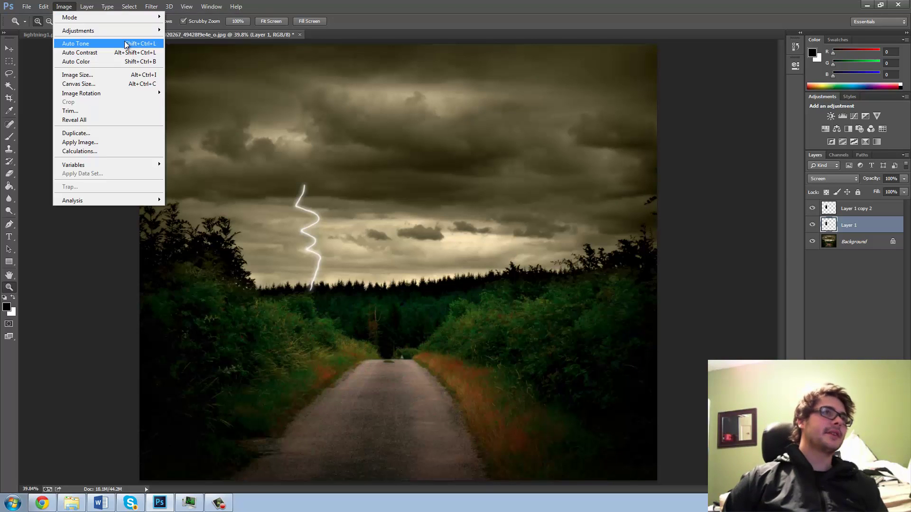
pyautogui.moveTo(125, 29)
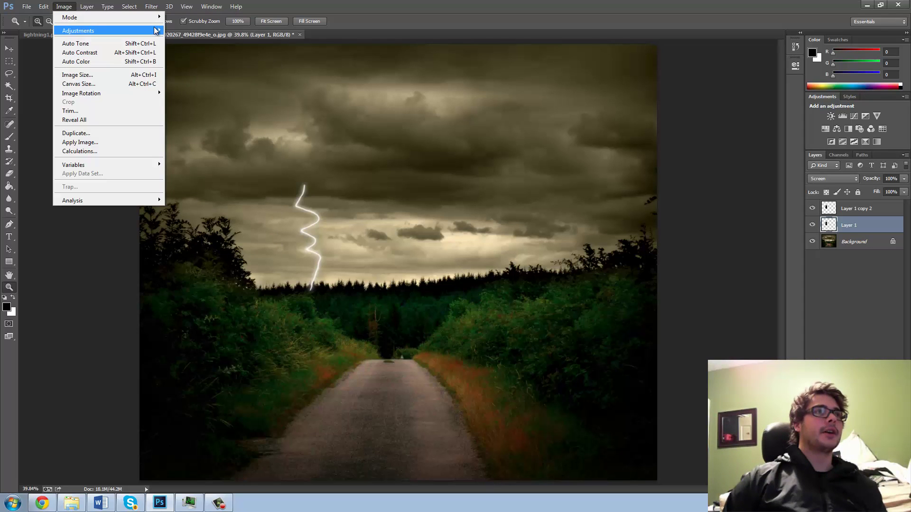
pyautogui.moveTo(156, 30)
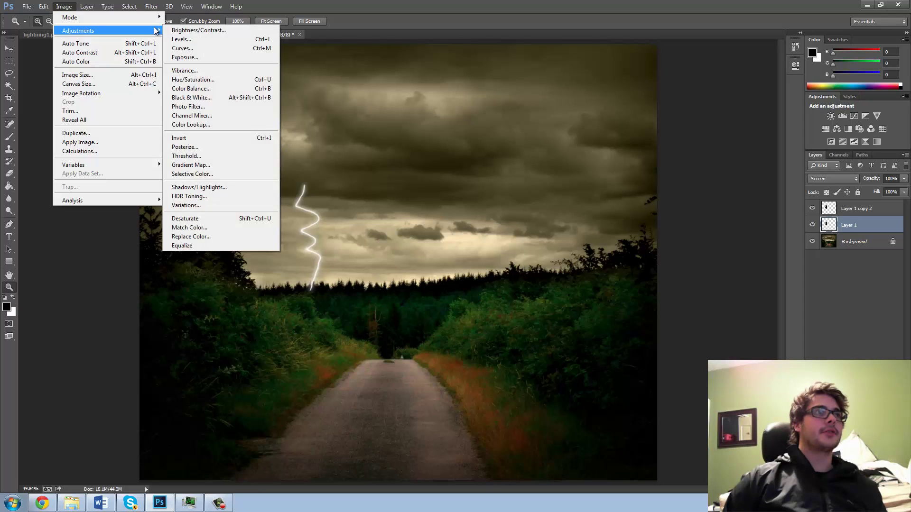
pyautogui.click(199, 81)
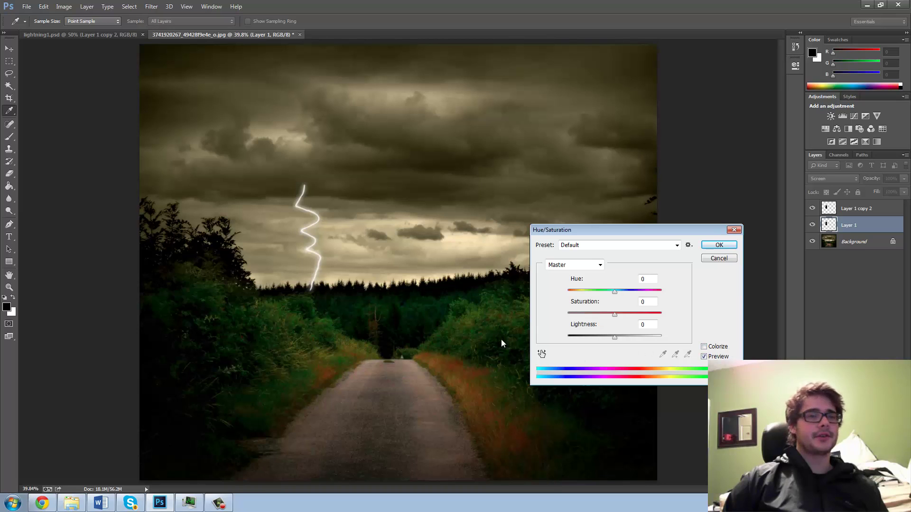
pyautogui.click(705, 347)
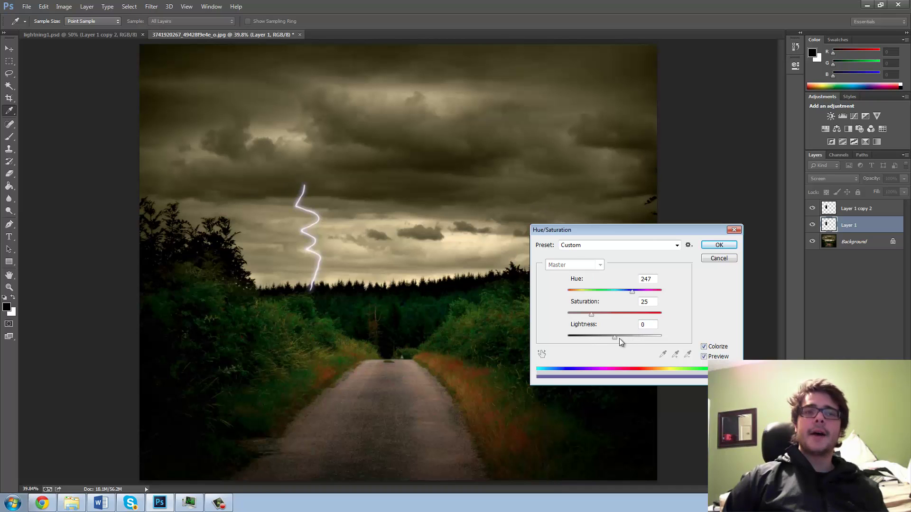
pyautogui.moveTo(616, 338)
pyautogui.mouseDown()
pyautogui.moveTo(647, 338)
pyautogui.moveTo(614, 345)
pyautogui.mouseUp()
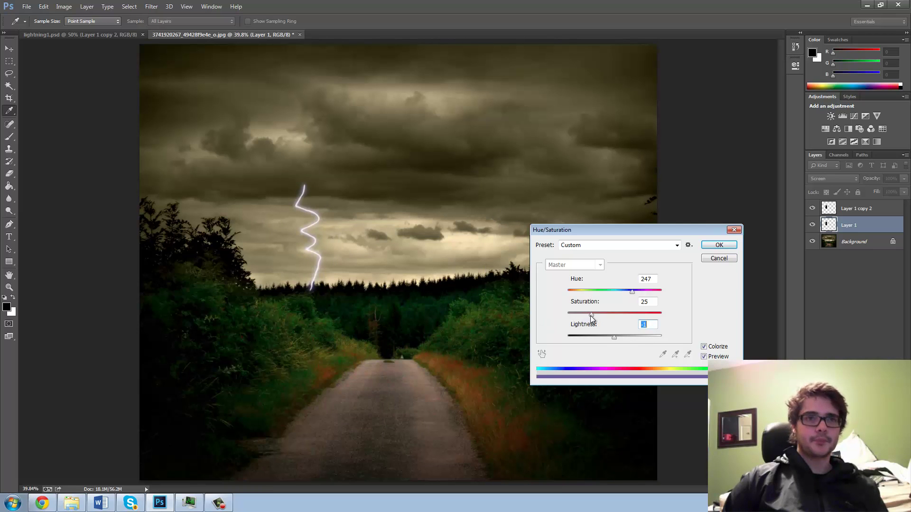
pyautogui.moveTo(592, 315); pyautogui.dragTo(646, 313)
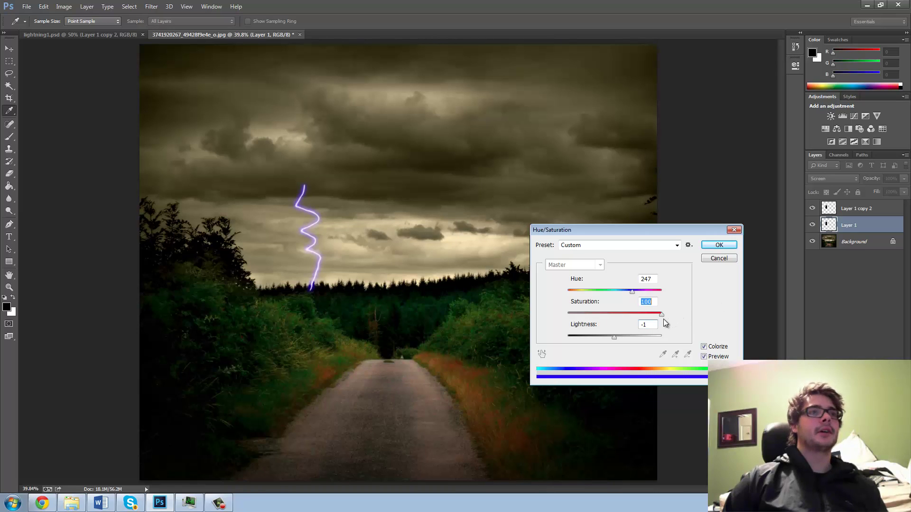
pyautogui.moveTo(665, 323); pyautogui.dragTo(628, 330)
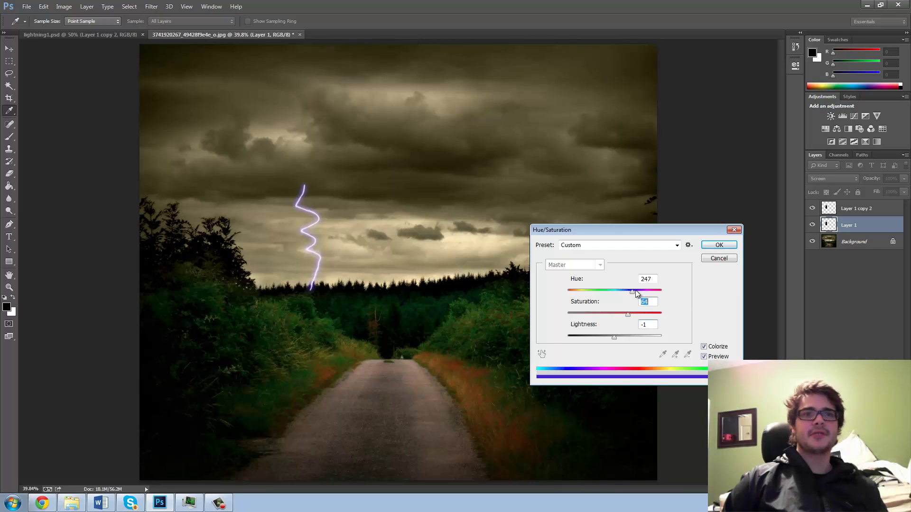
pyautogui.moveTo(632, 291); pyautogui.dragTo(593, 304)
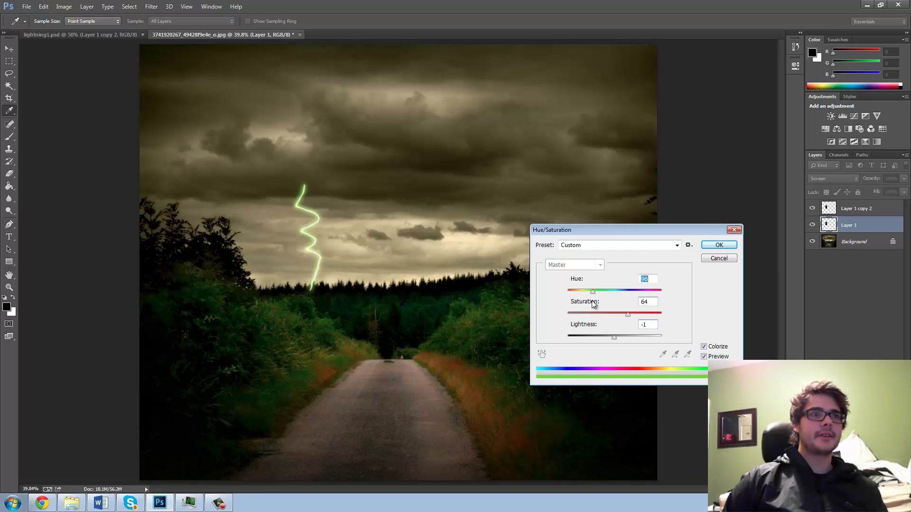
pyautogui.click(719, 244)
pyautogui.press('z')
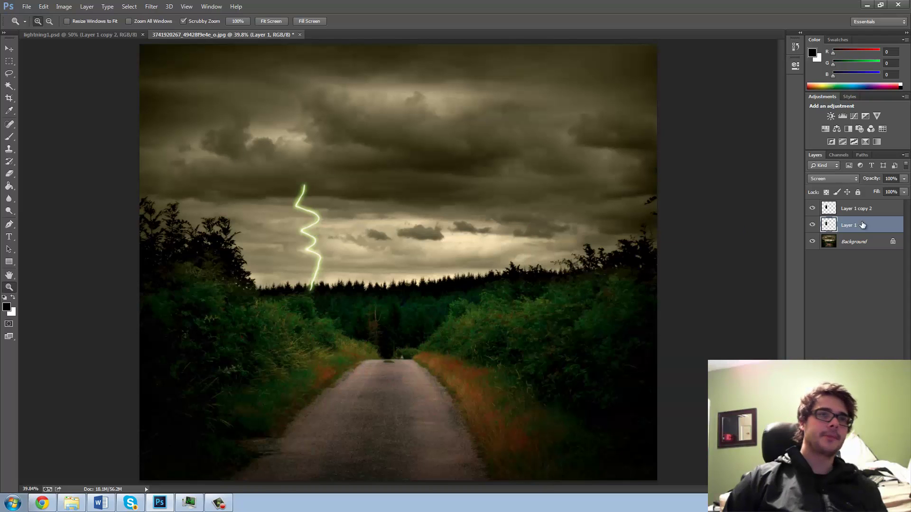
# Delete Layer 1 copy 2 and duplicate Layer 1, keeping the default name.
pyautogui.click(850, 207)
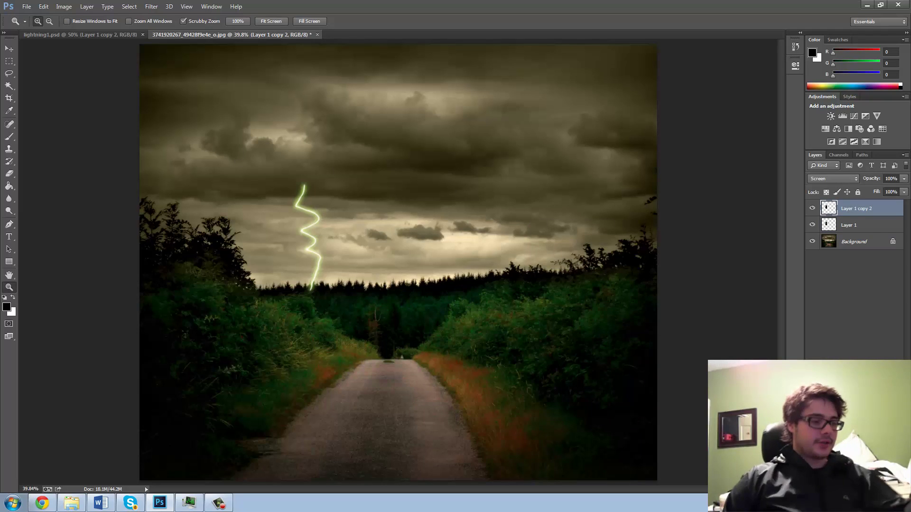
pyautogui.press('Delete')
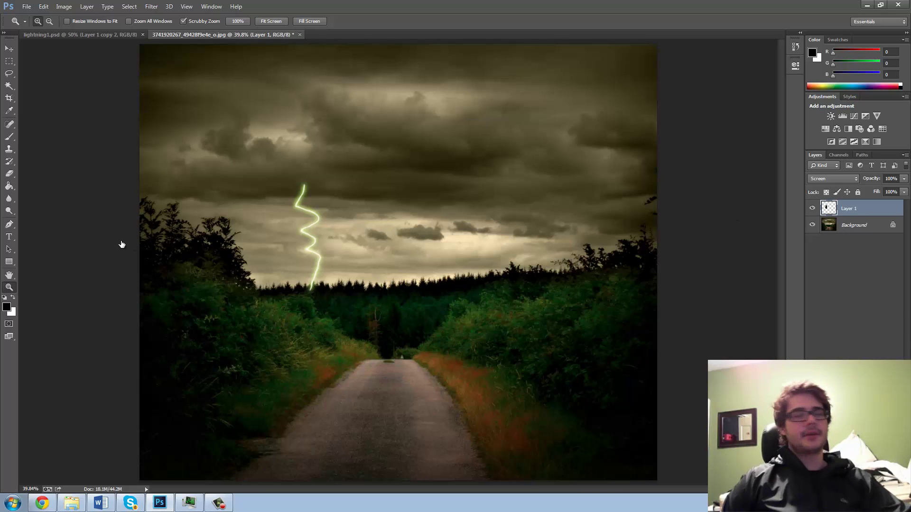
pyautogui.rightClick(853, 212)
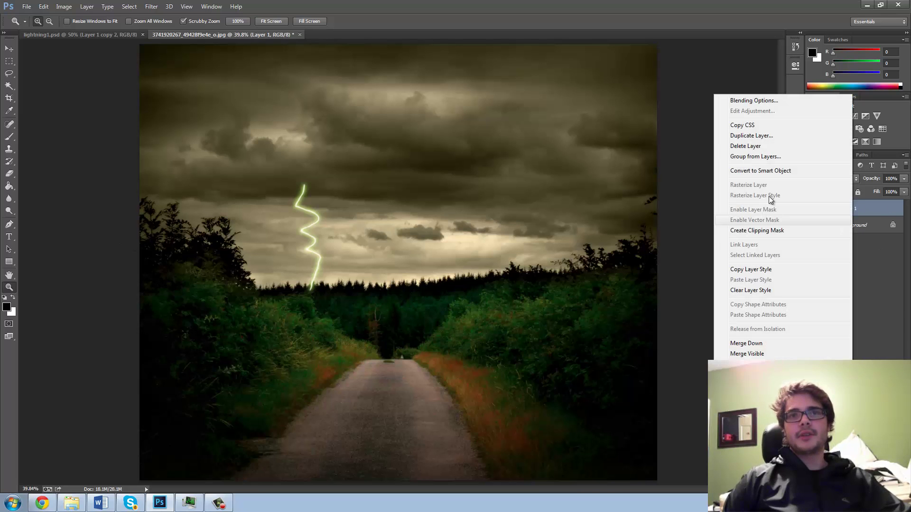
pyautogui.click(773, 138)
pyautogui.click(539, 156)
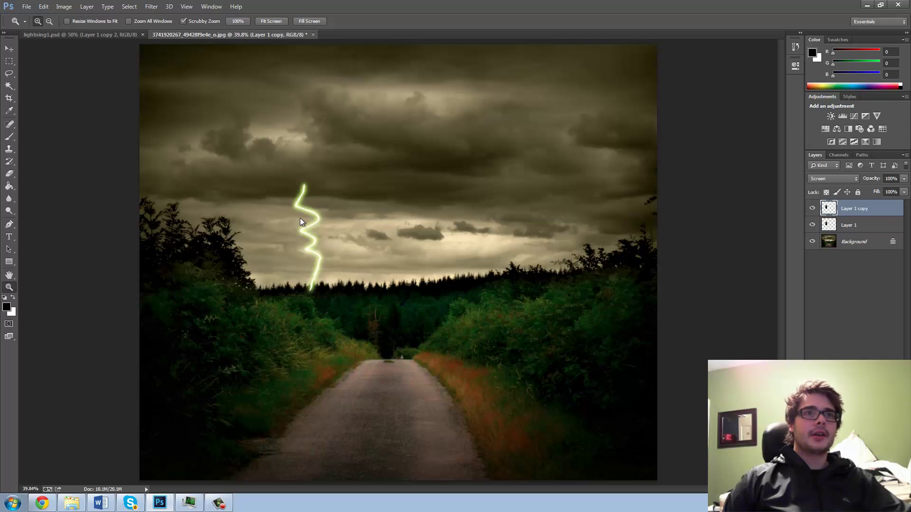
# Move the bolt copy to the right of the original and scale it proportionally to about 80%, with its foot at the tree line.
pyautogui.click(9, 49)
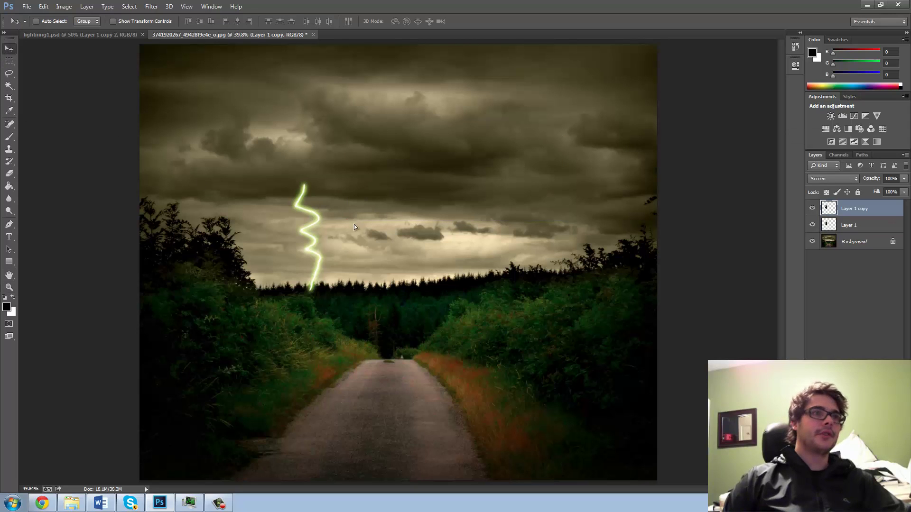
pyautogui.moveTo(354, 224); pyautogui.dragTo(497, 223)
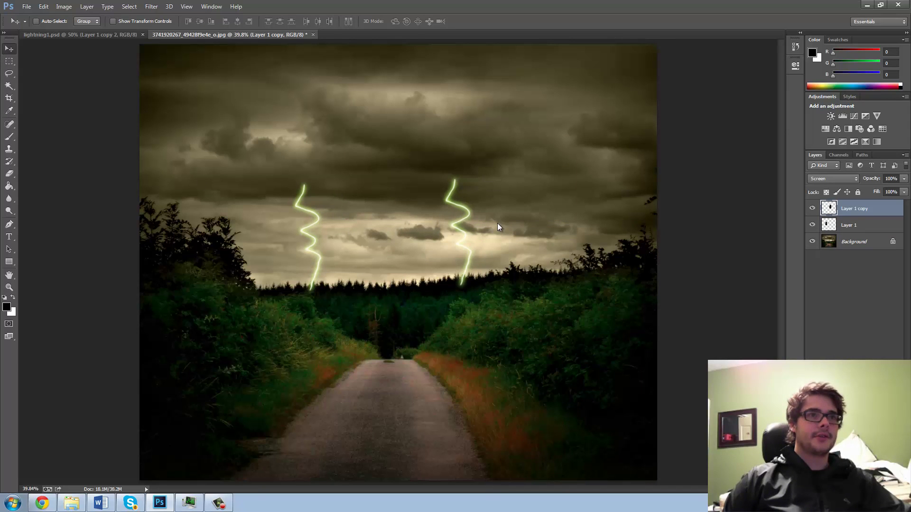
pyautogui.click(65, 7)
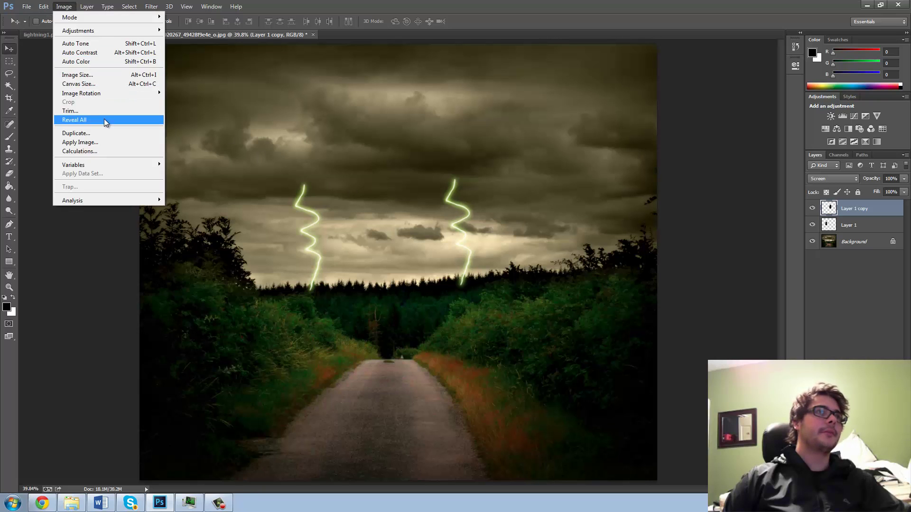
pyautogui.moveTo(43, 6)
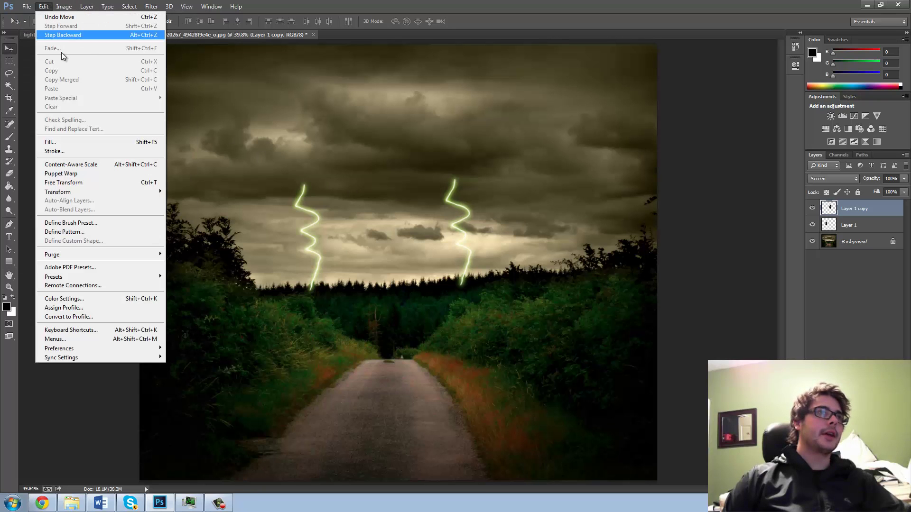
pyautogui.click(83, 183)
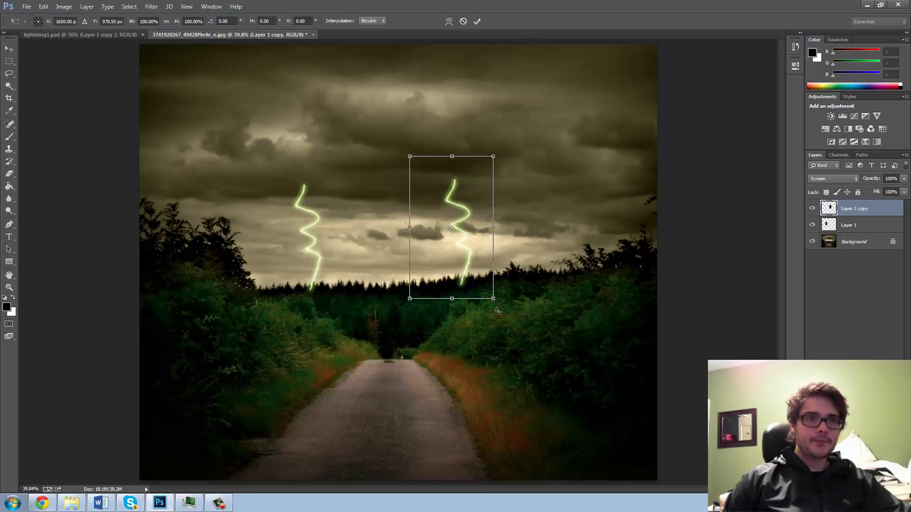
pyautogui.moveTo(494, 299); pyautogui.dragTo(394, 270)
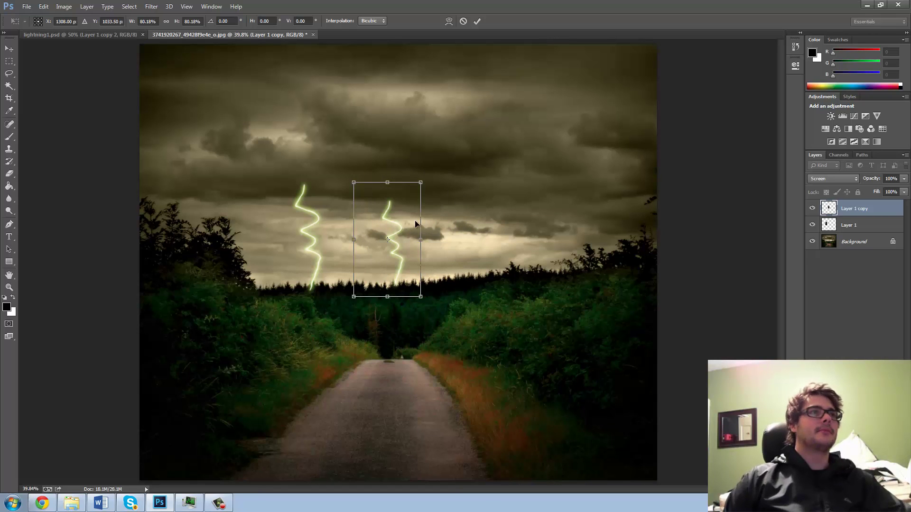
pyautogui.rightClick(402, 215)
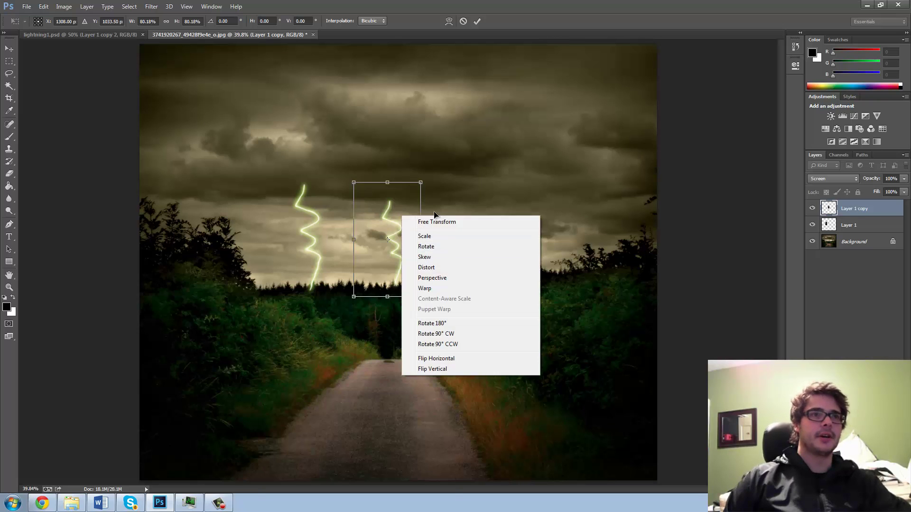
pyautogui.click(420, 223)
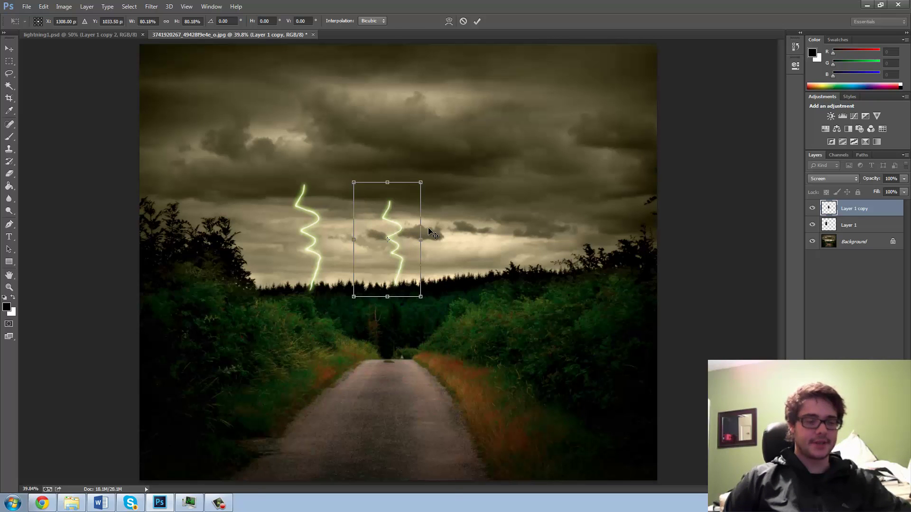
pyautogui.press('Return')
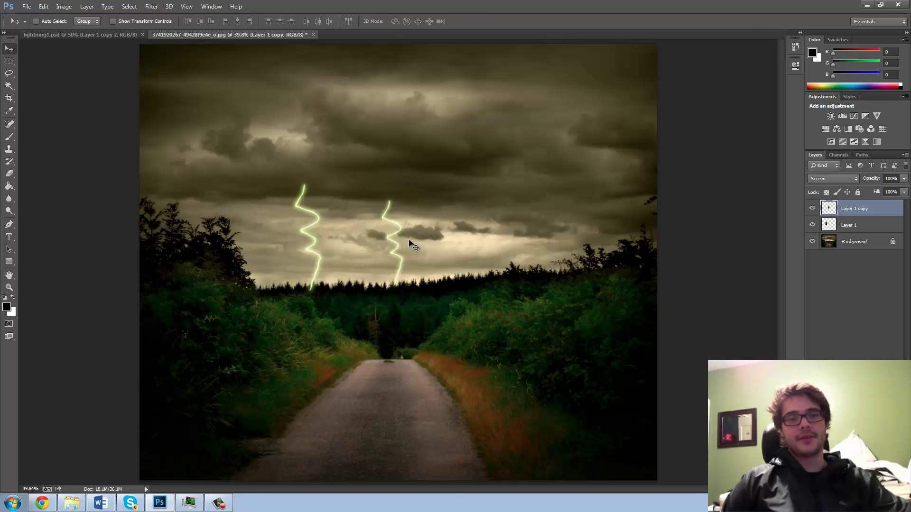